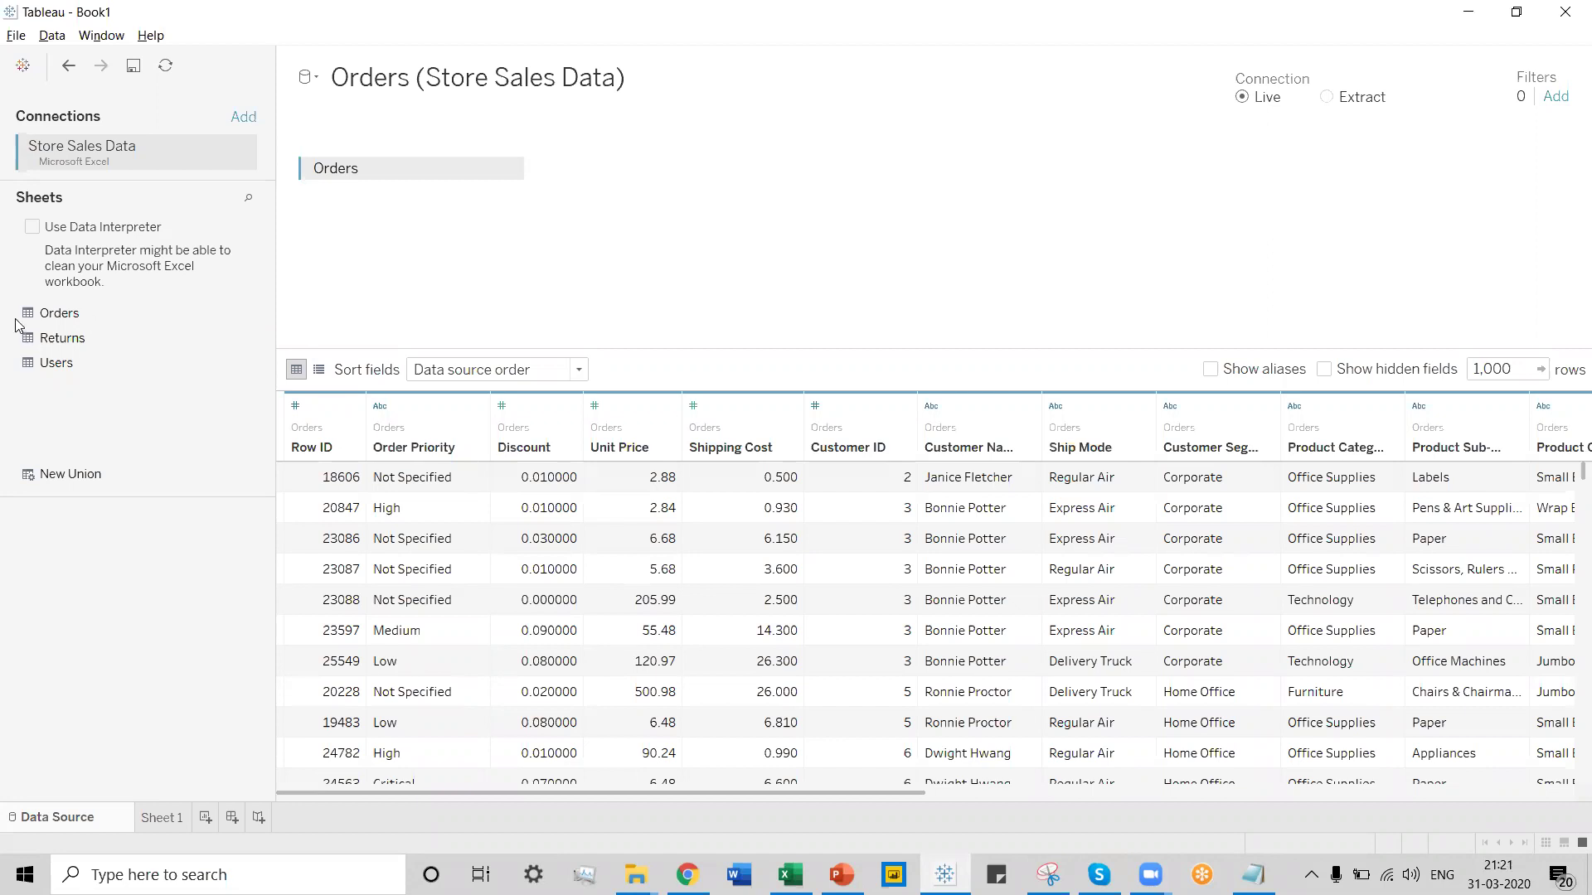
# Add a second copy of Orders and inner-join it on Order ID = Order ID (Orders1)
pyautogui.moveTo(110, 327); pyautogui.dragTo(570, 178)
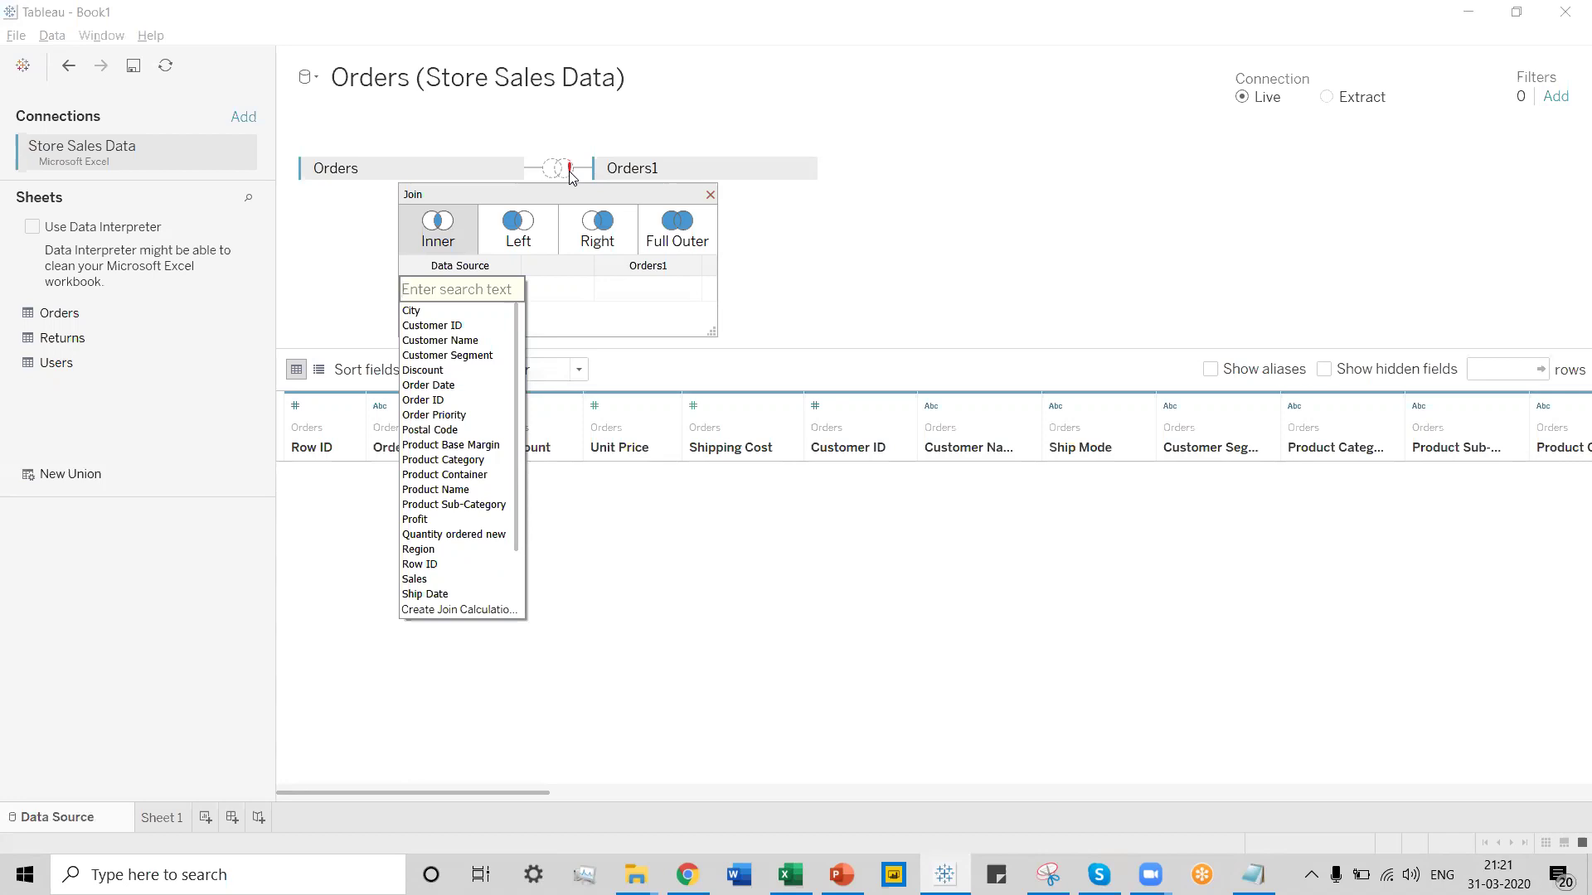
pyautogui.write('order')
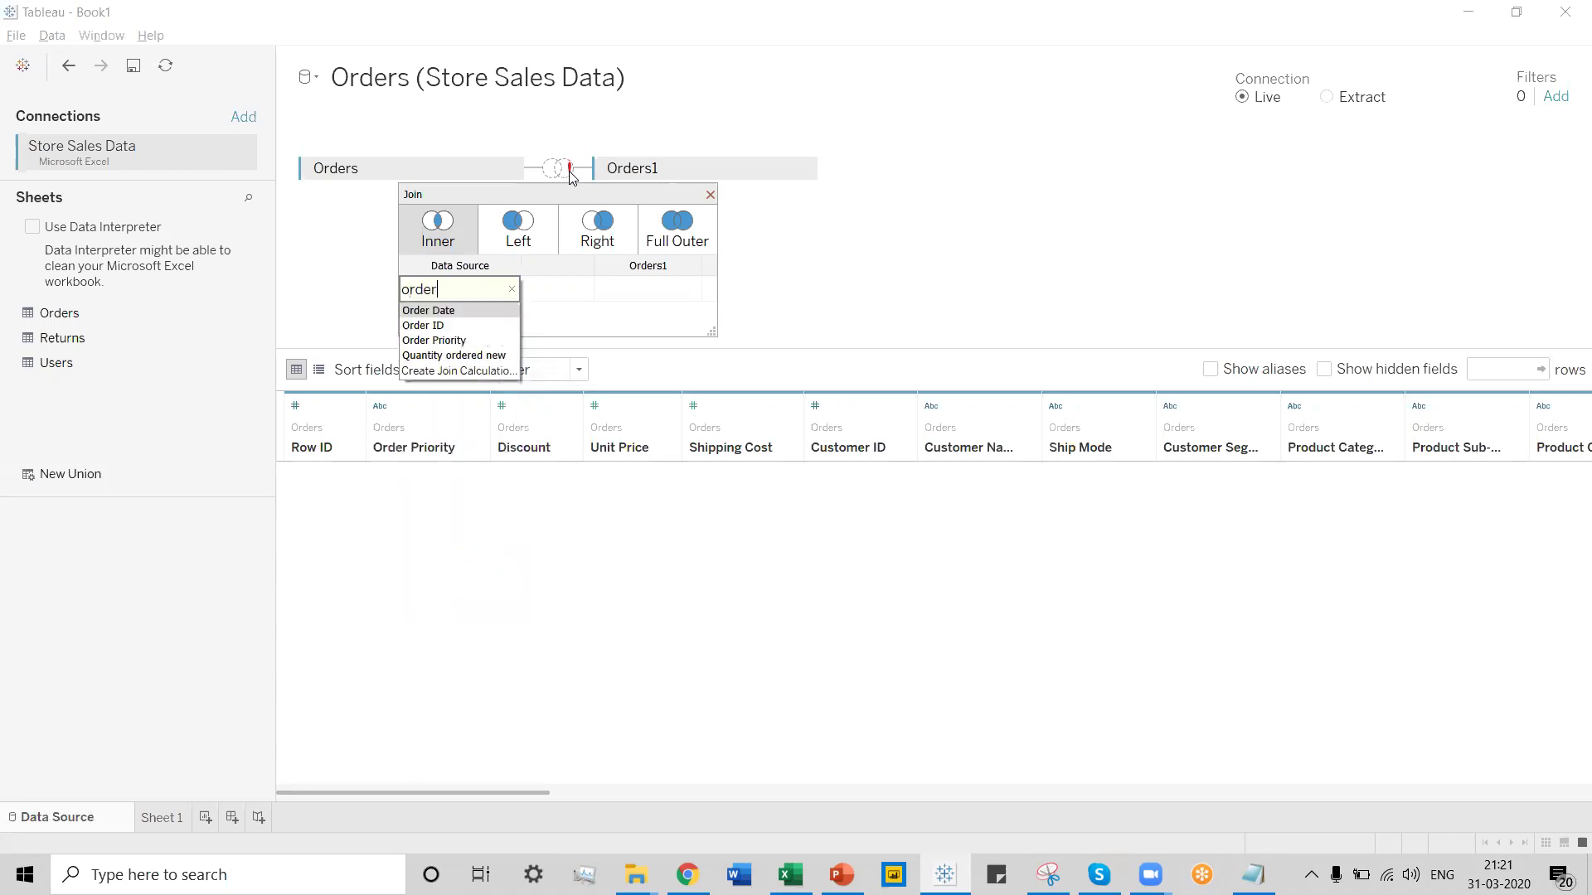
pyautogui.click(427, 326)
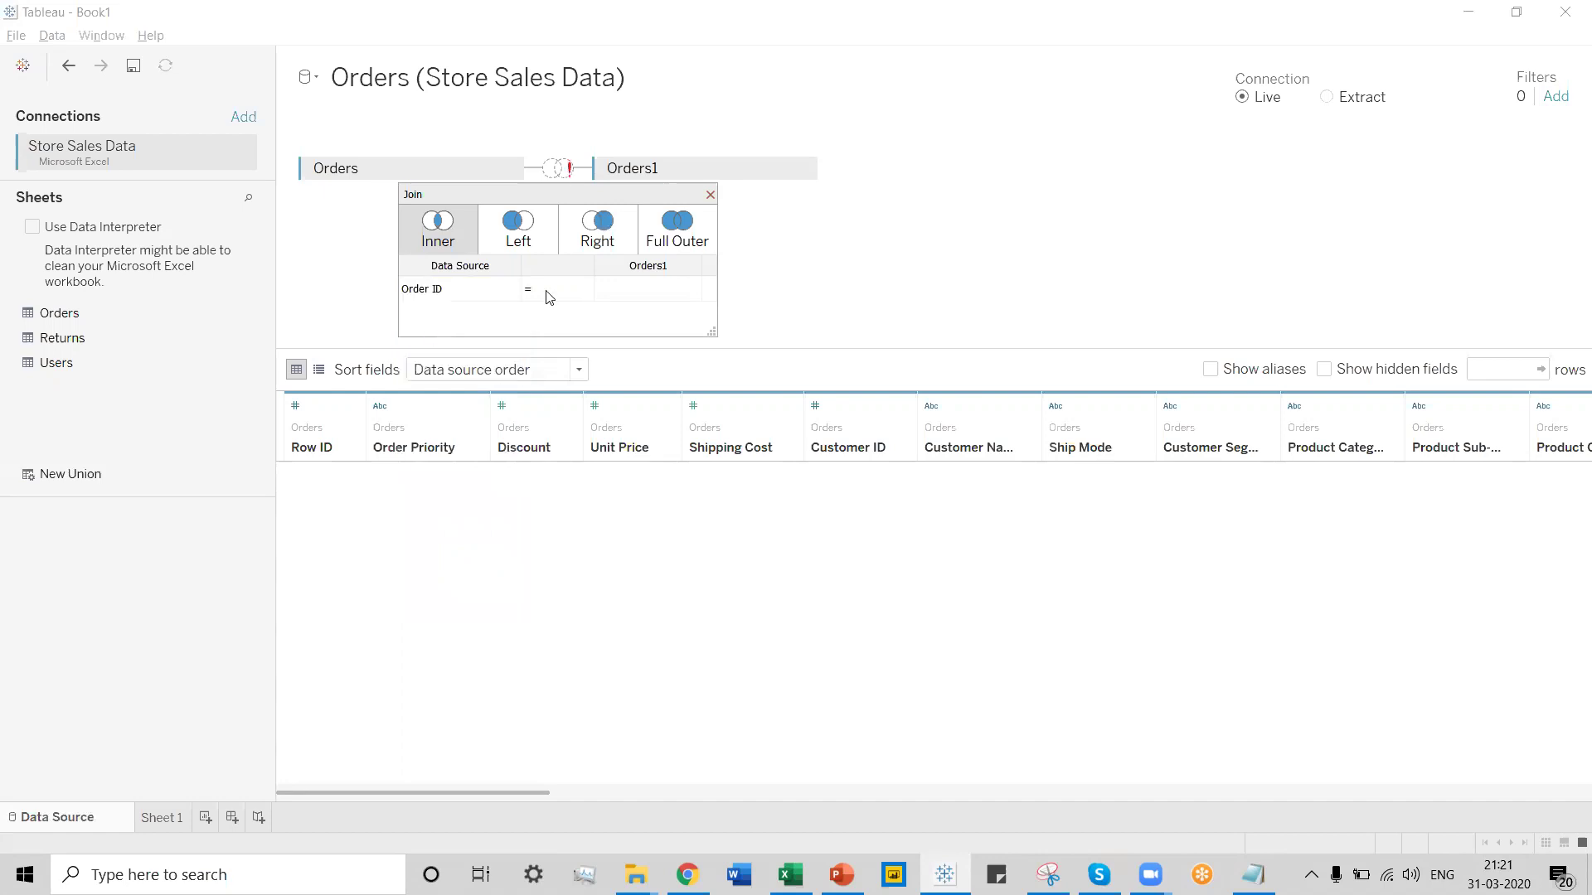
pyautogui.click(612, 287)
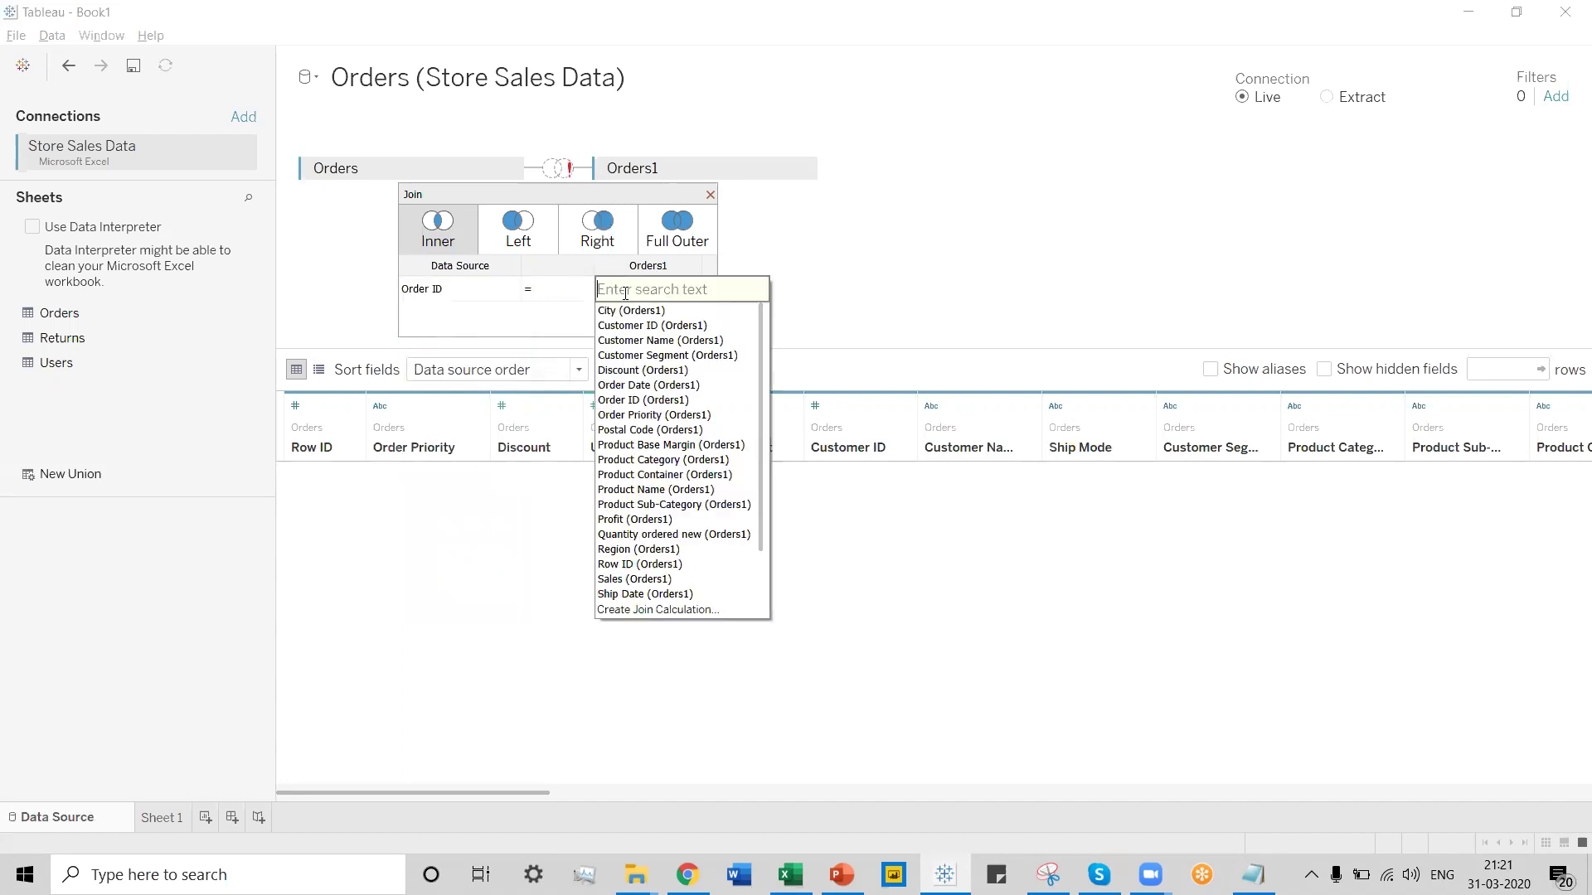
pyautogui.click(635, 401)
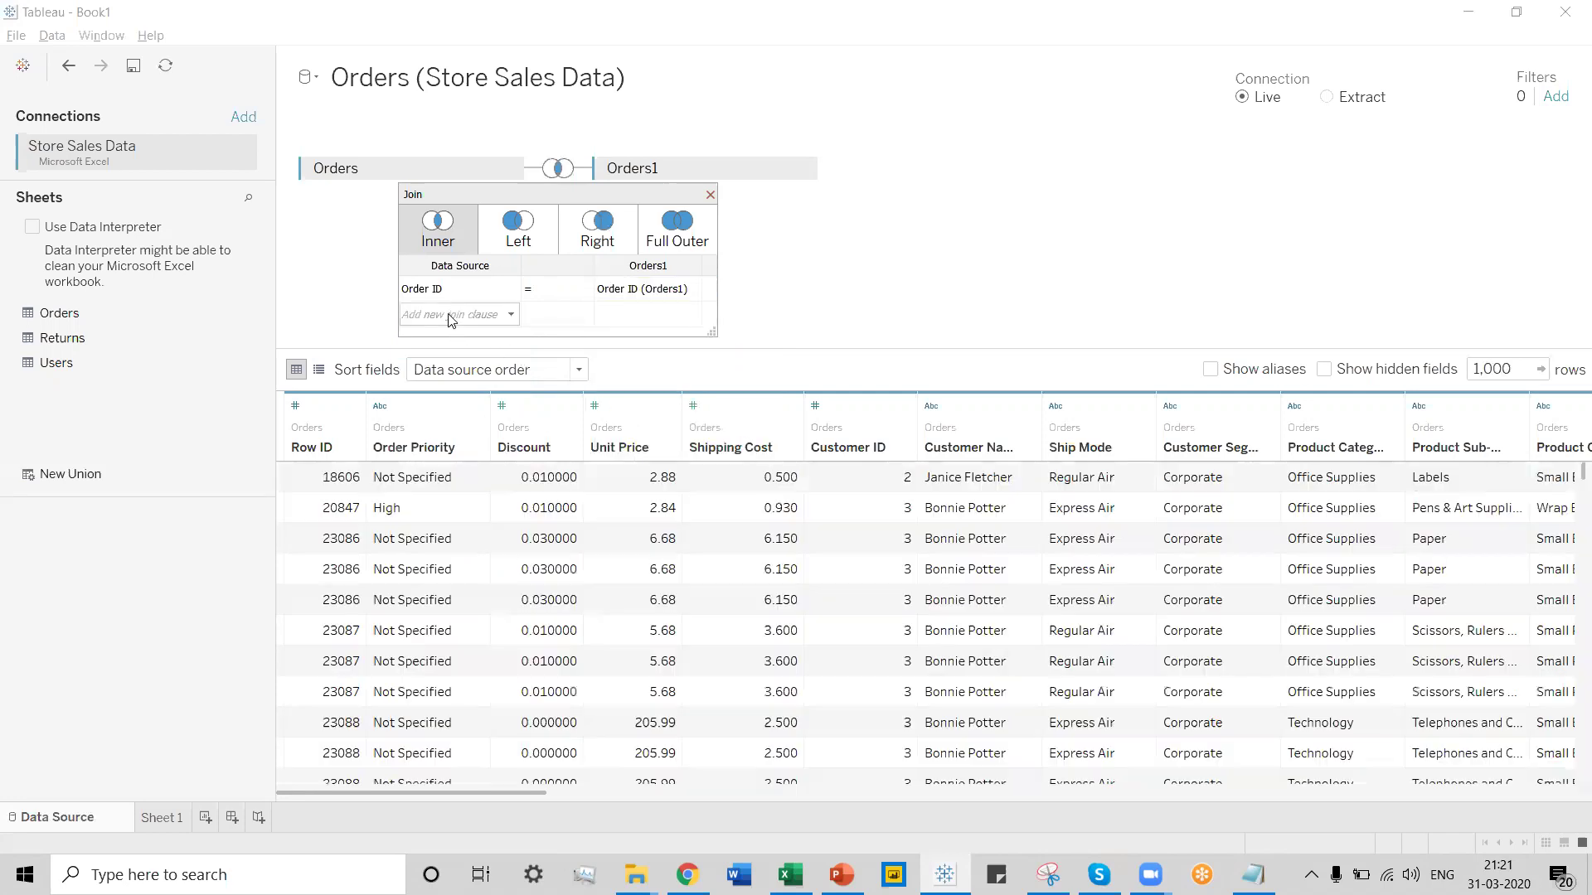
pyautogui.click(451, 319)
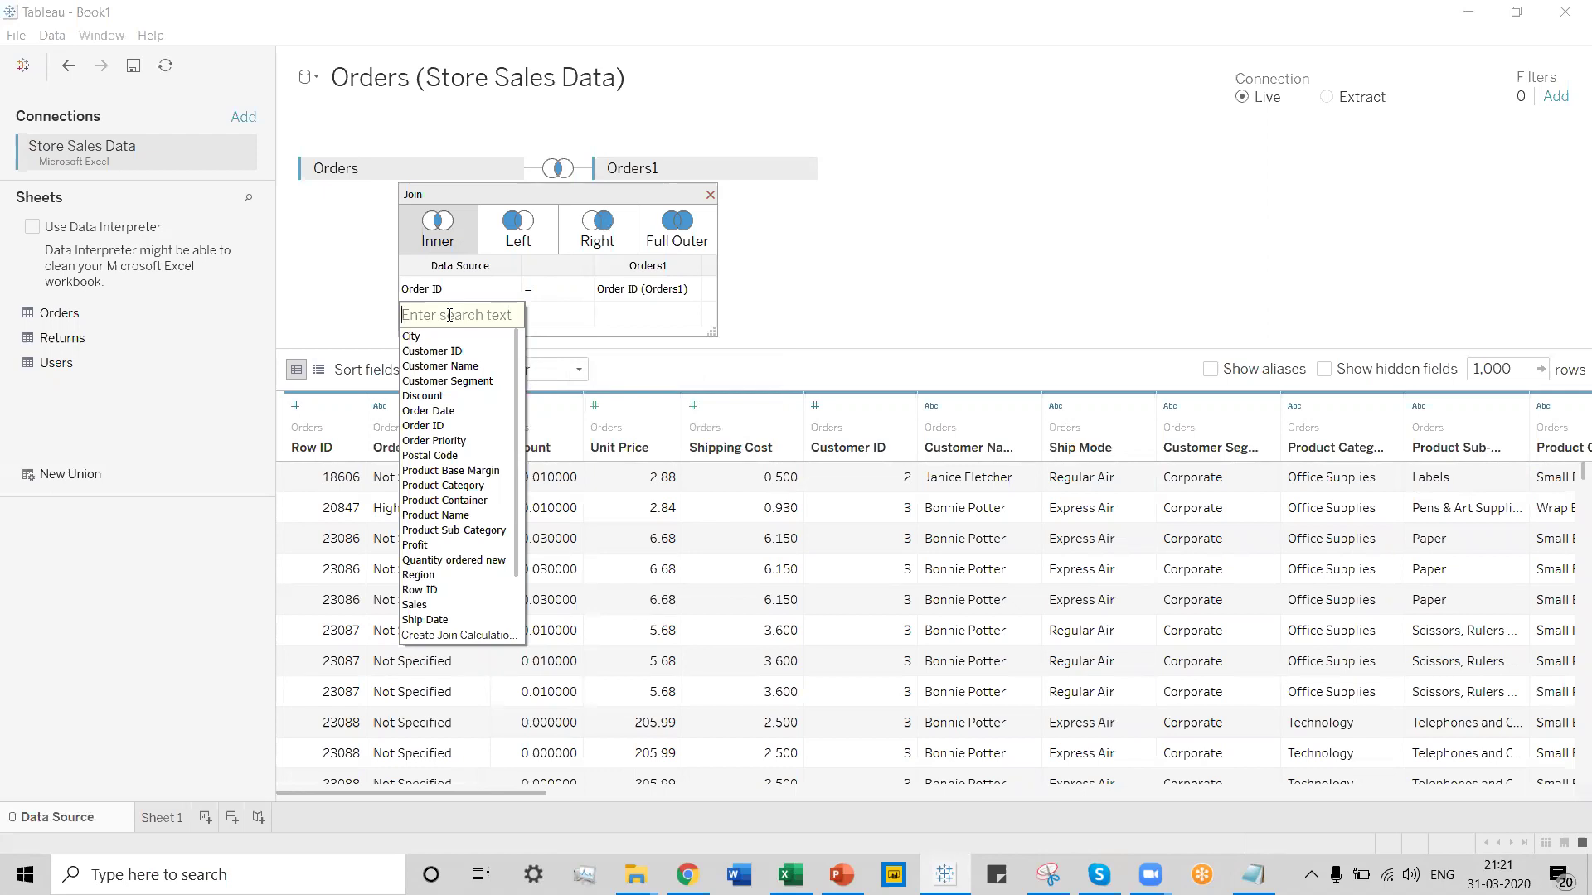
# Add a join clause requiring Product Sub-Category <> Product Sub-Category (Orders1)
pyautogui.write('pr')
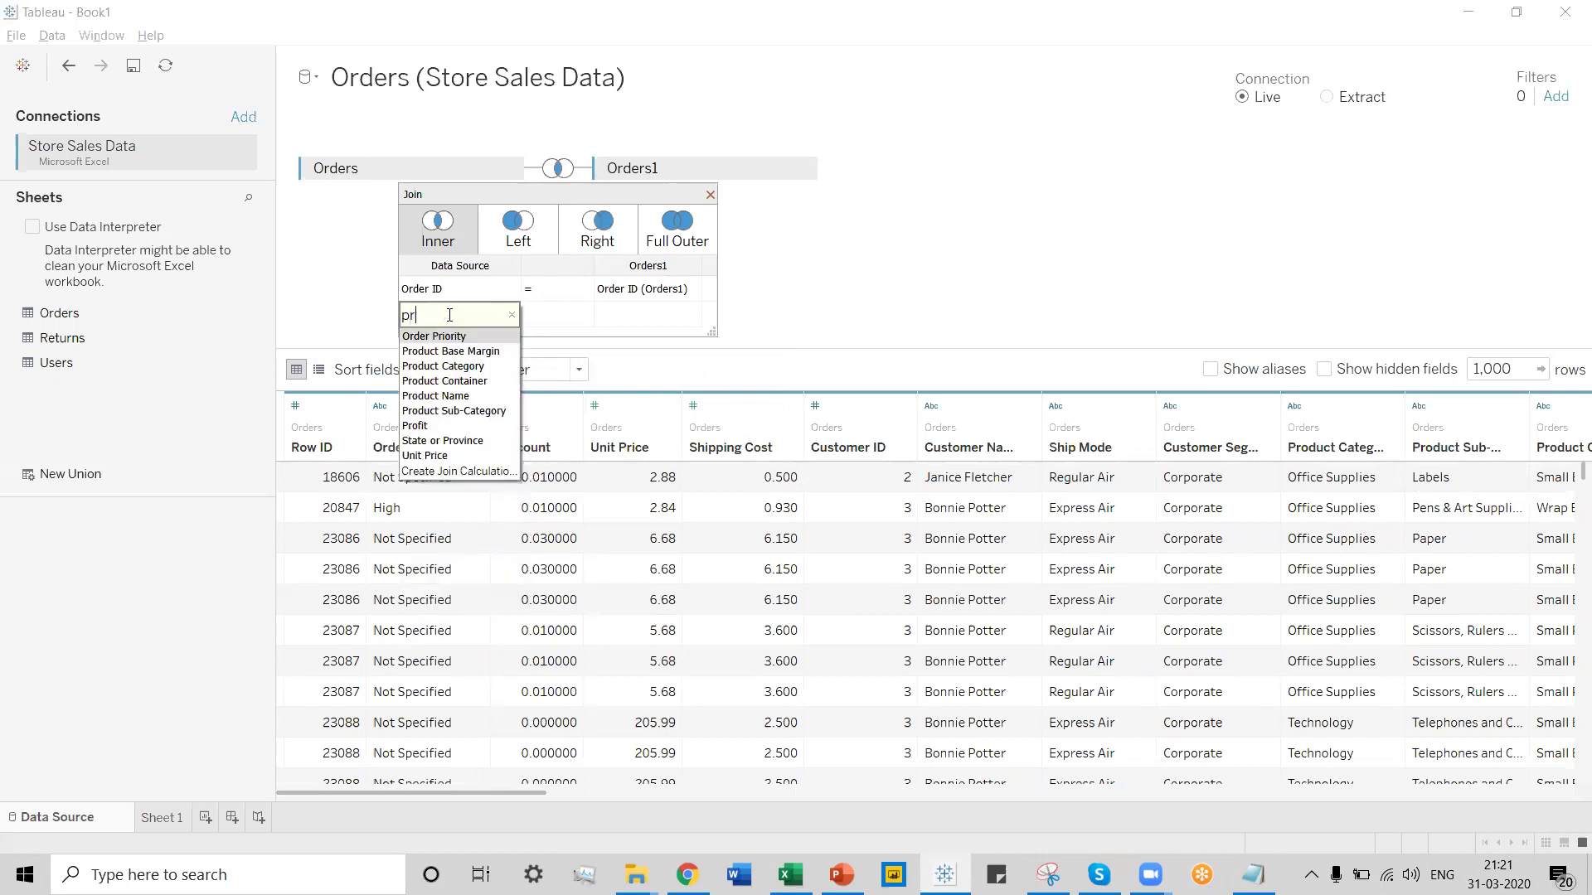
pyautogui.click(461, 412)
pyautogui.click(528, 315)
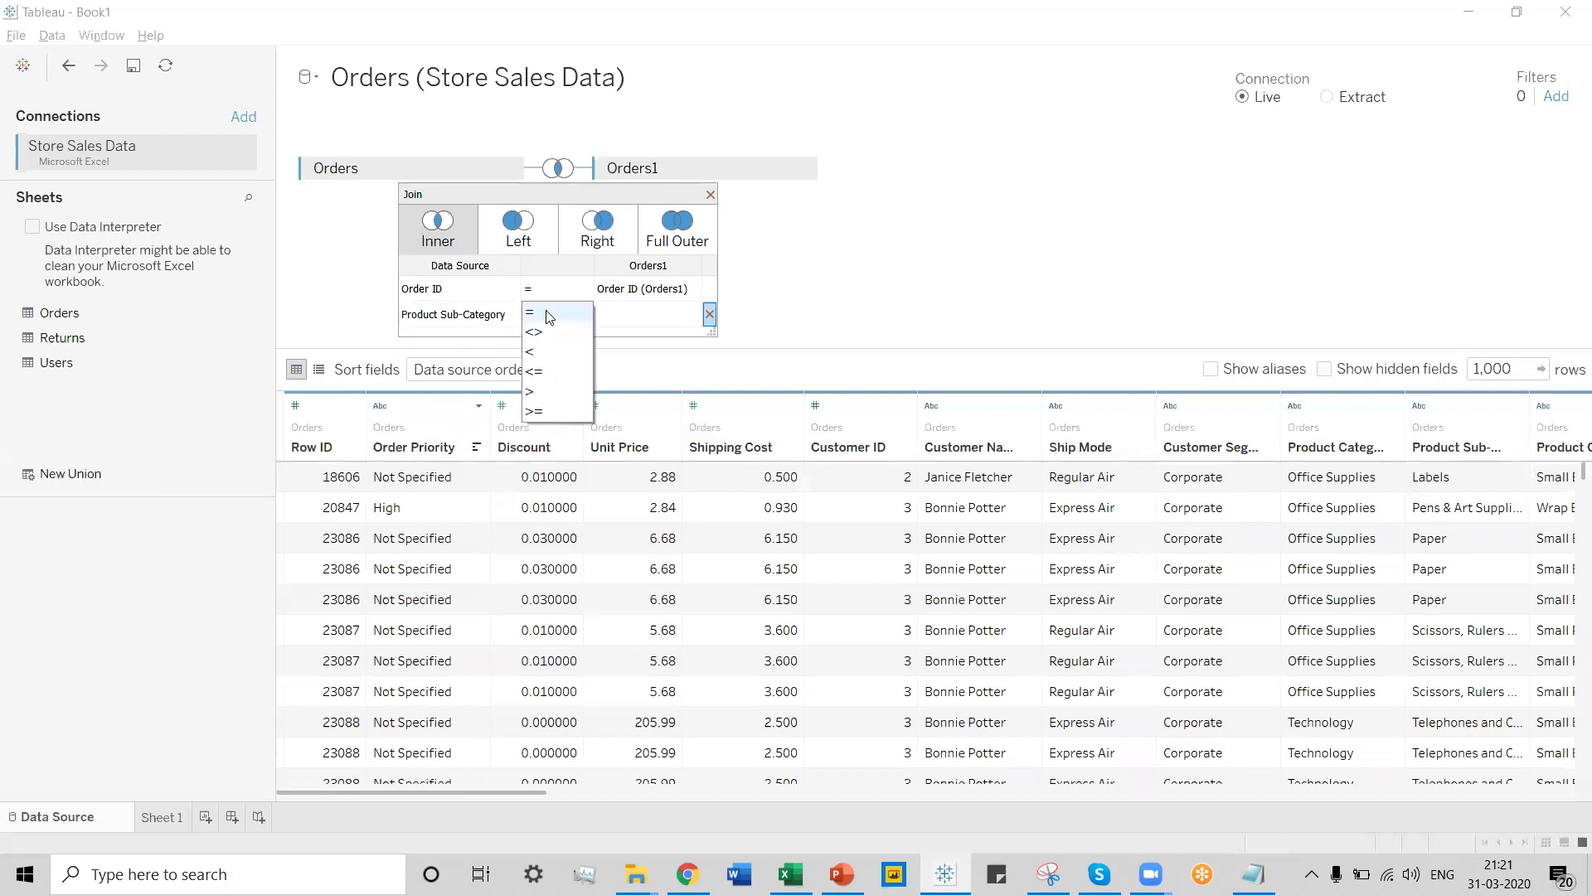
pyautogui.click(534, 333)
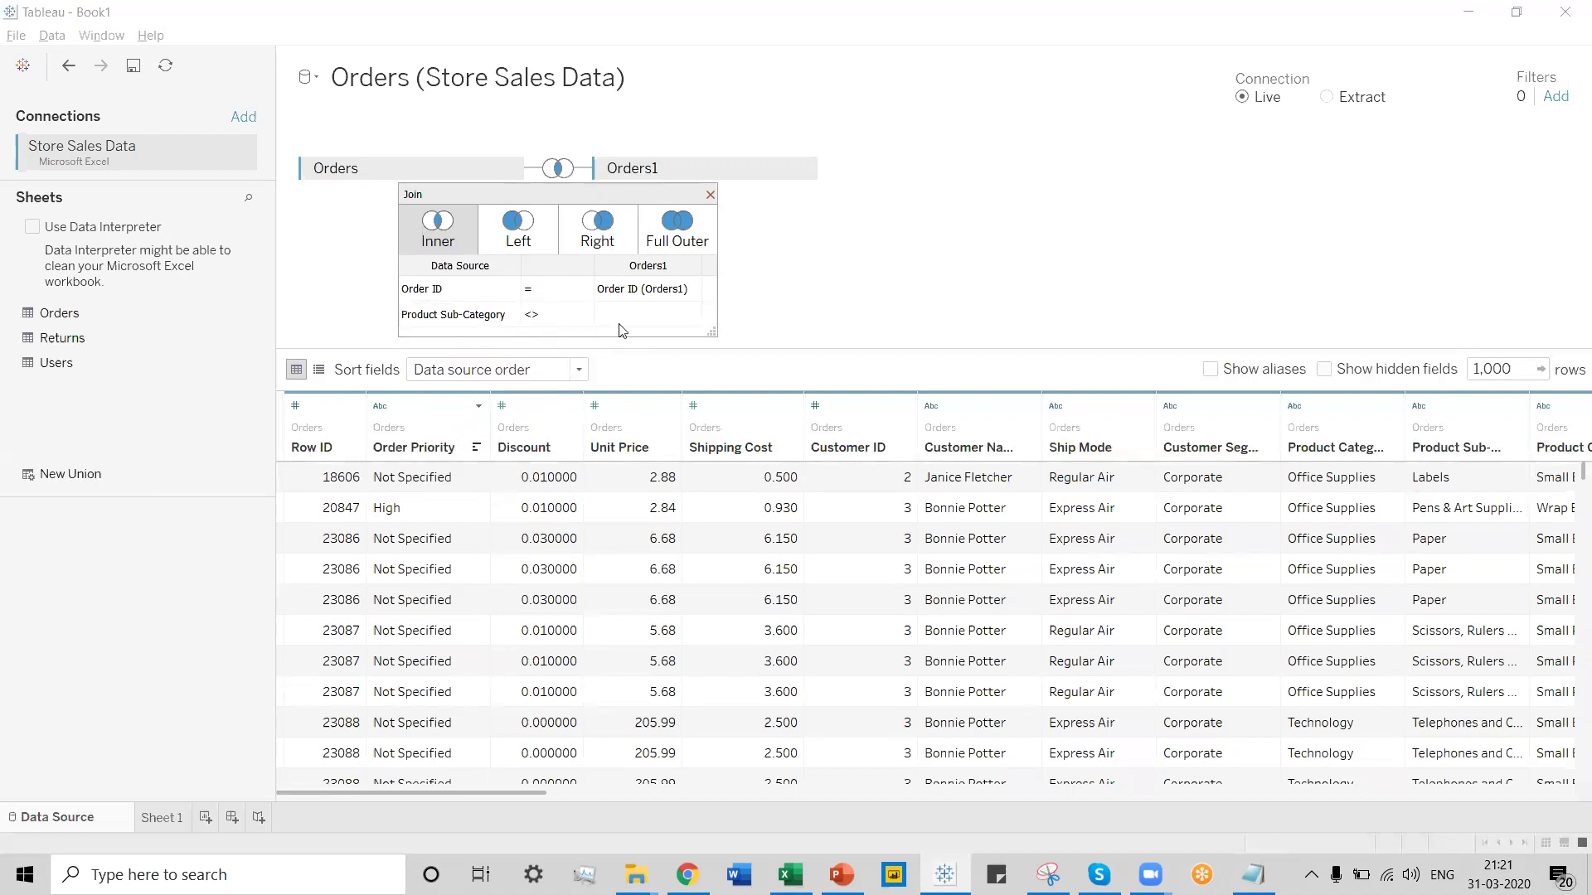
pyautogui.click(661, 314)
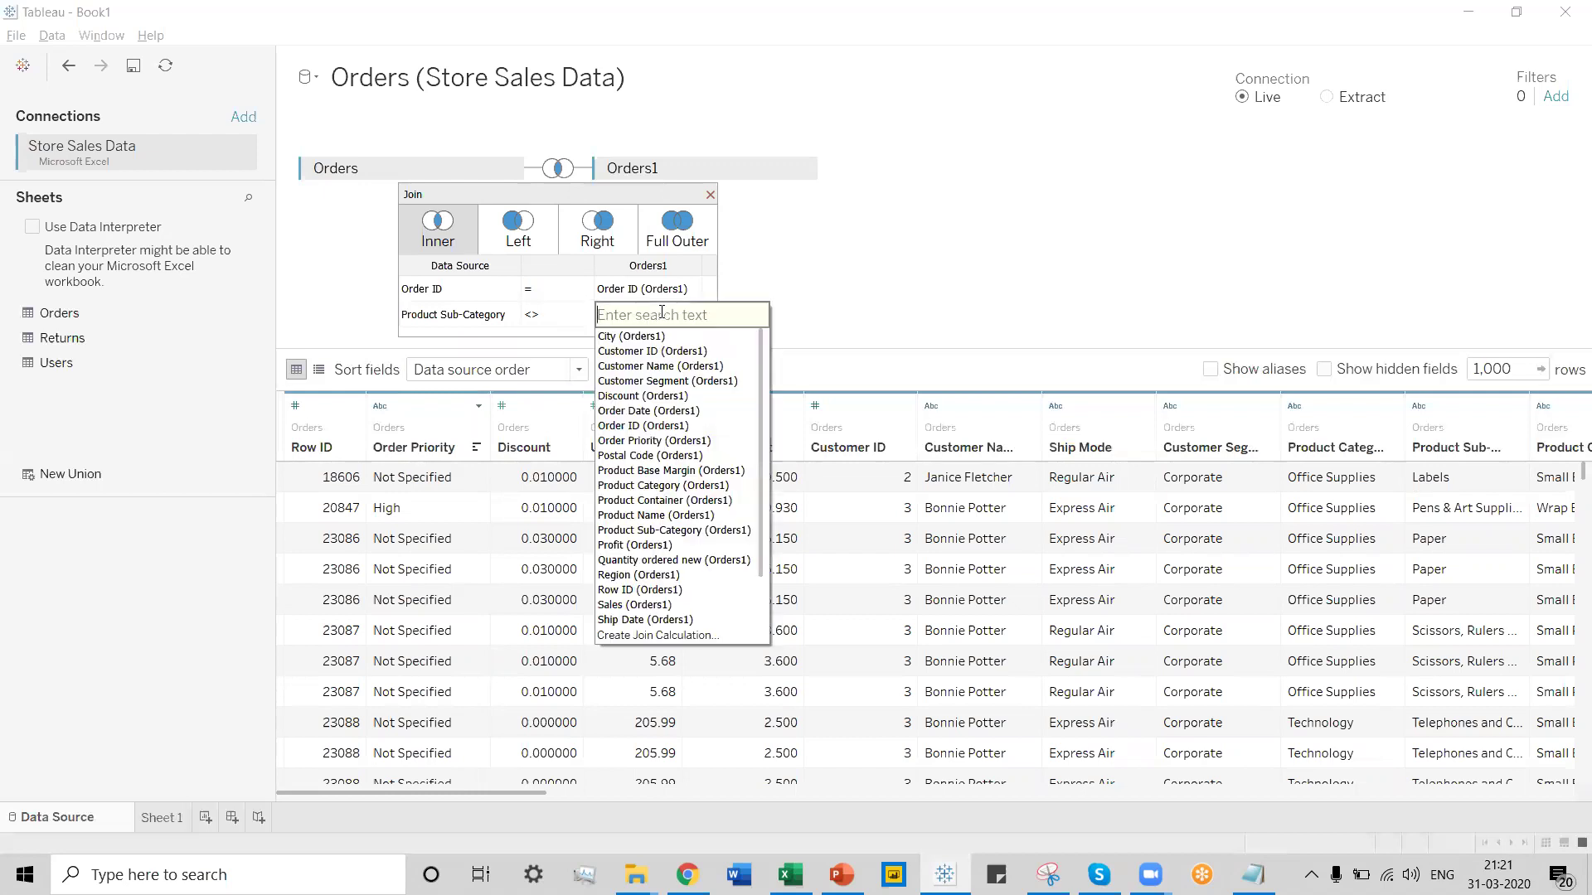
pyautogui.click(672, 532)
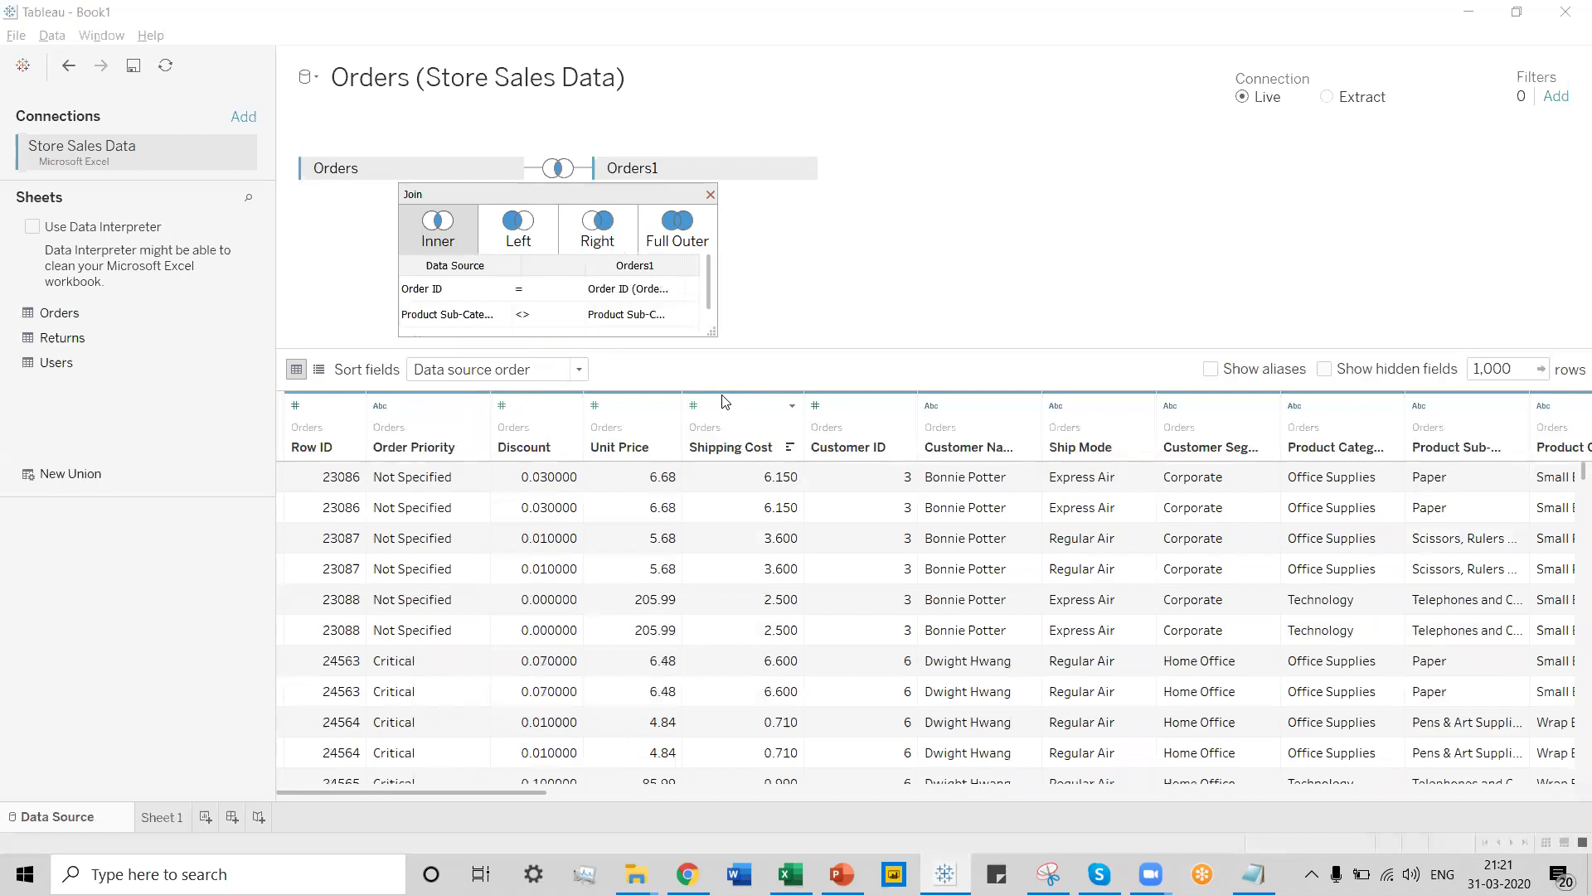
pyautogui.click(175, 819)
# Switch to the empty Sheet 1 worksheet built on the Orders–Orders1 self-join
pyautogui.click(173, 821)
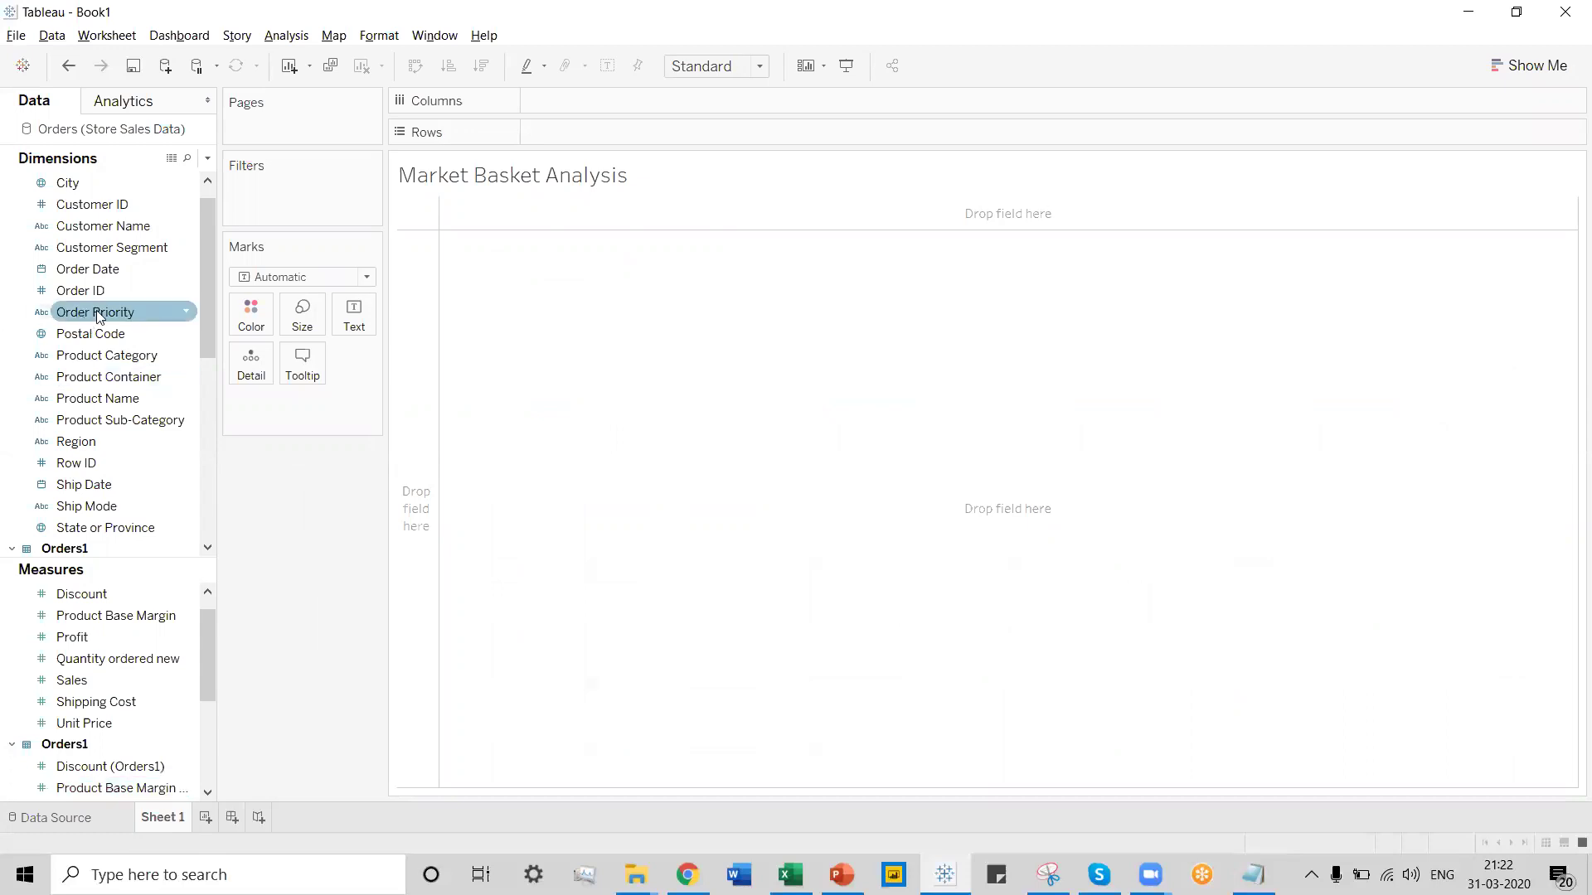
pyautogui.moveTo(209, 323); pyautogui.dragTo(206, 276)
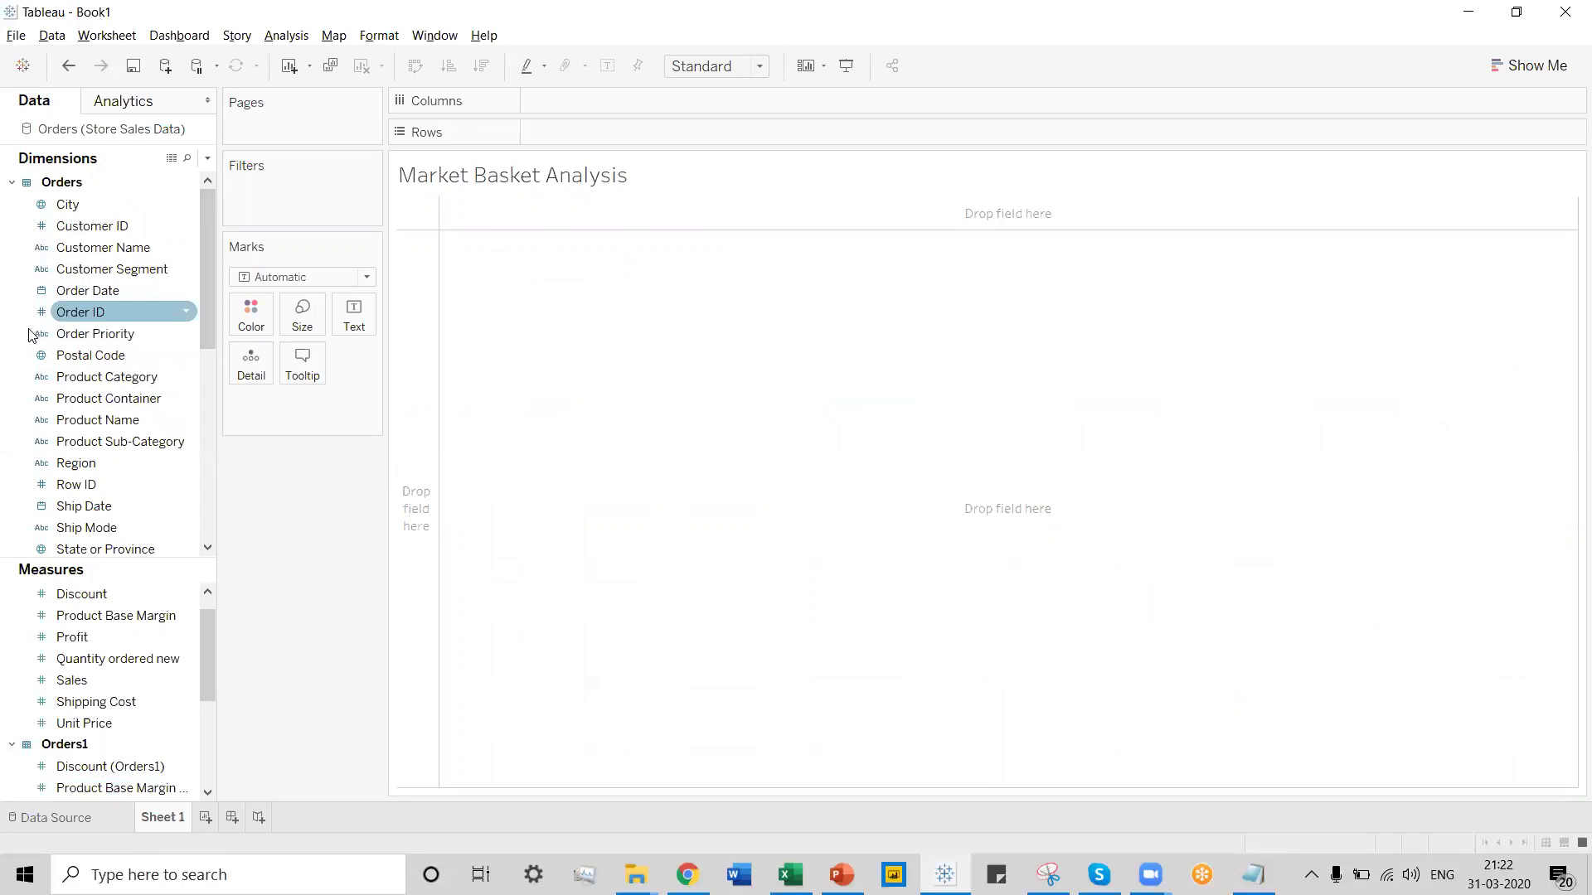
# Put Product Sub-Category on Rows and Product Sub-Category (Orders1) on Columns
pyautogui.moveTo(193, 446); pyautogui.dragTo(415, 461)
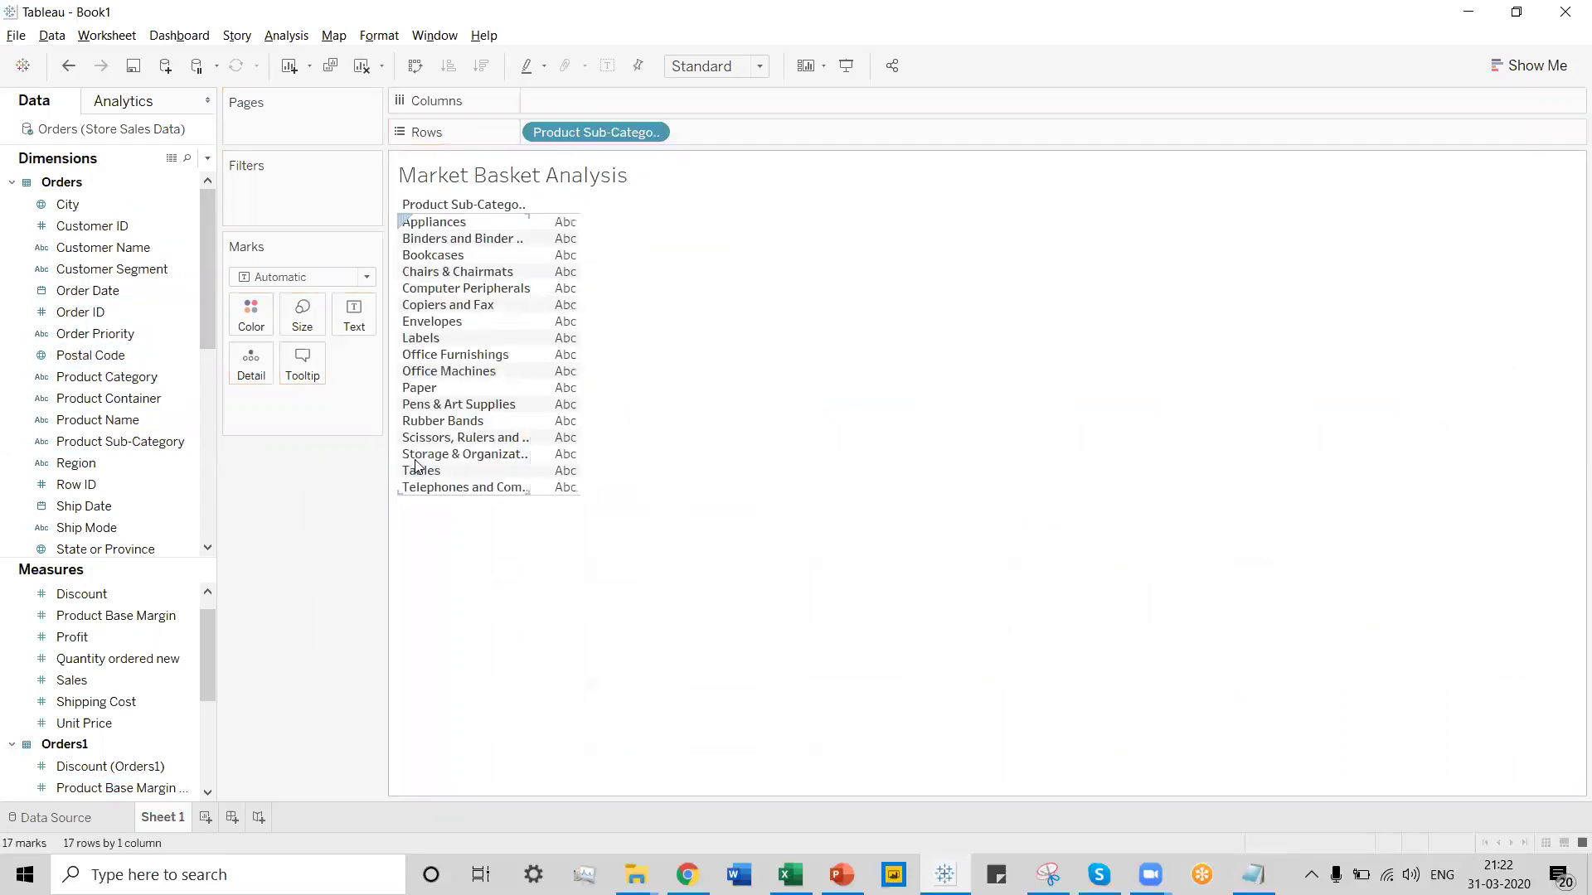
pyautogui.moveTo(207, 330); pyautogui.dragTo(207, 451)
pyautogui.click(95, 507)
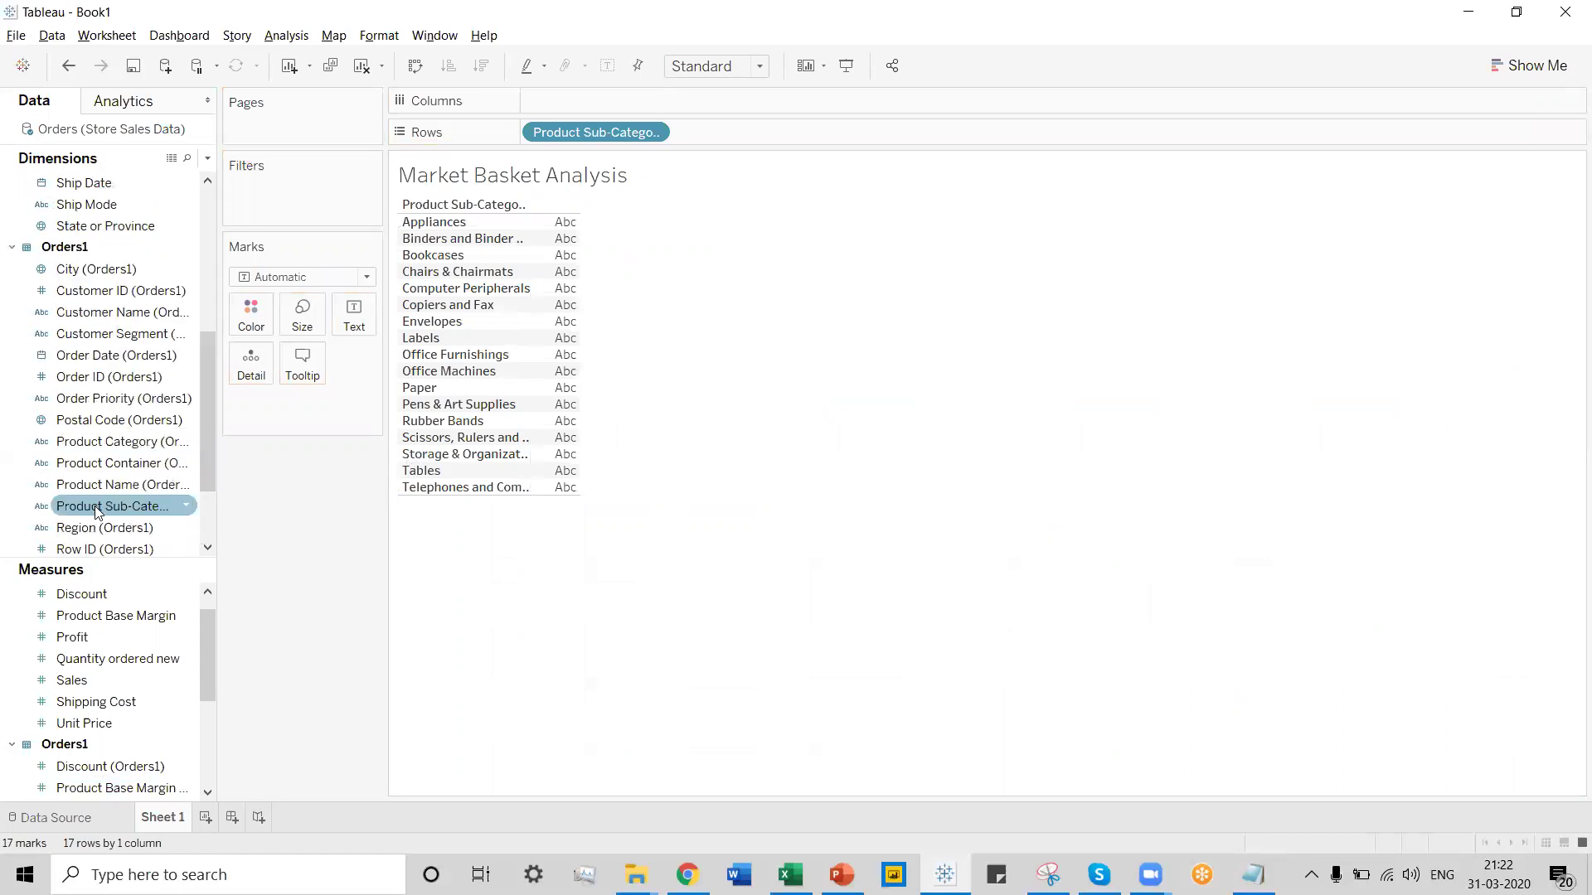
pyautogui.moveTo(95, 507); pyautogui.dragTo(574, 103)
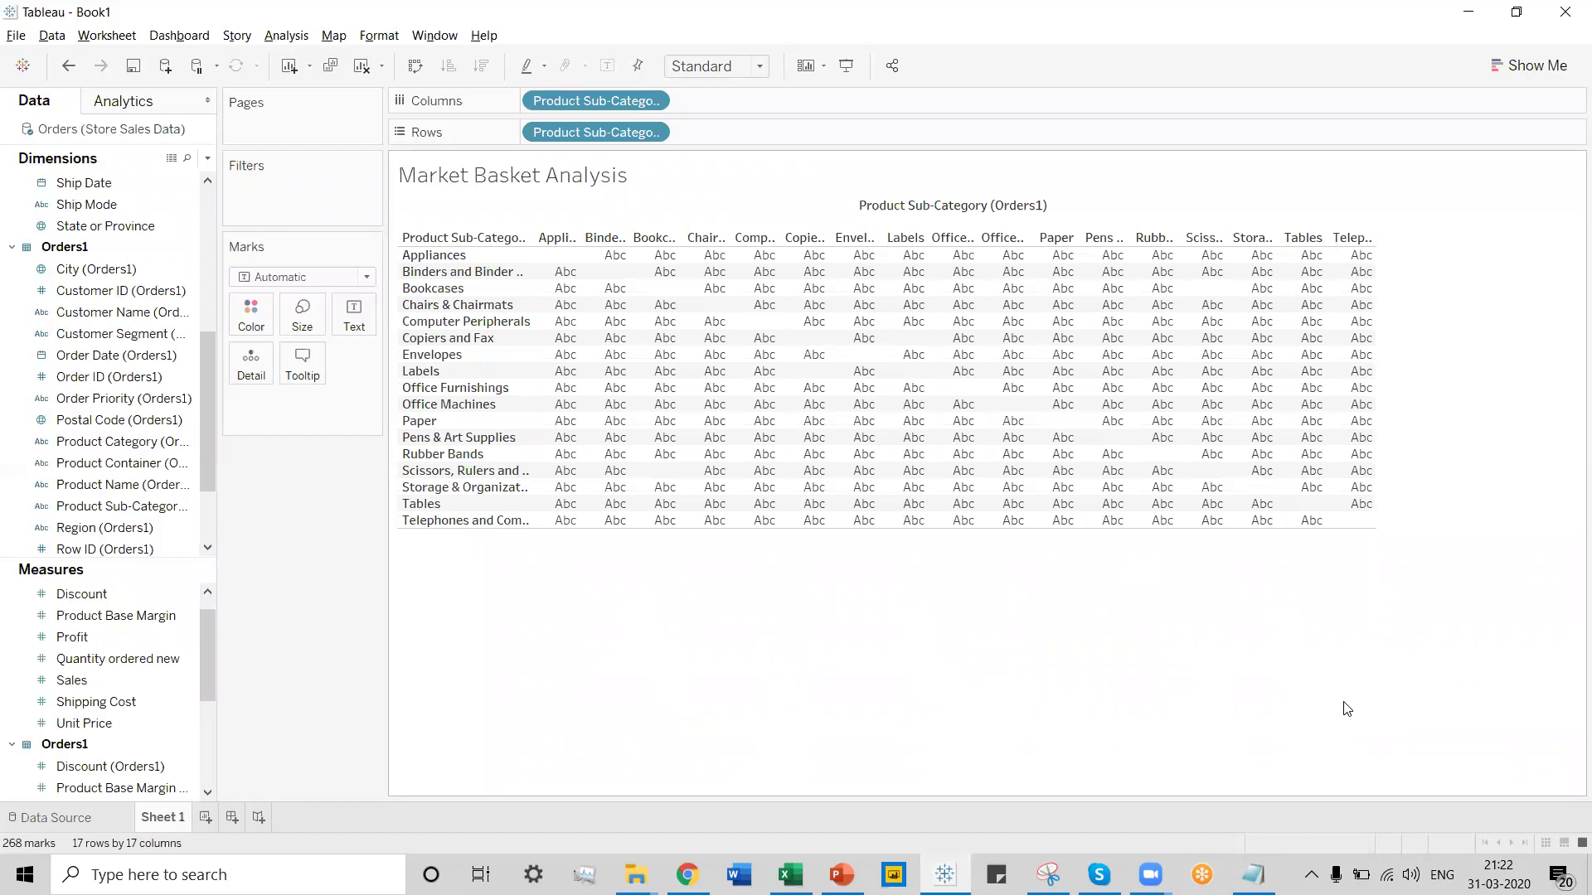
pyautogui.click(760, 68)
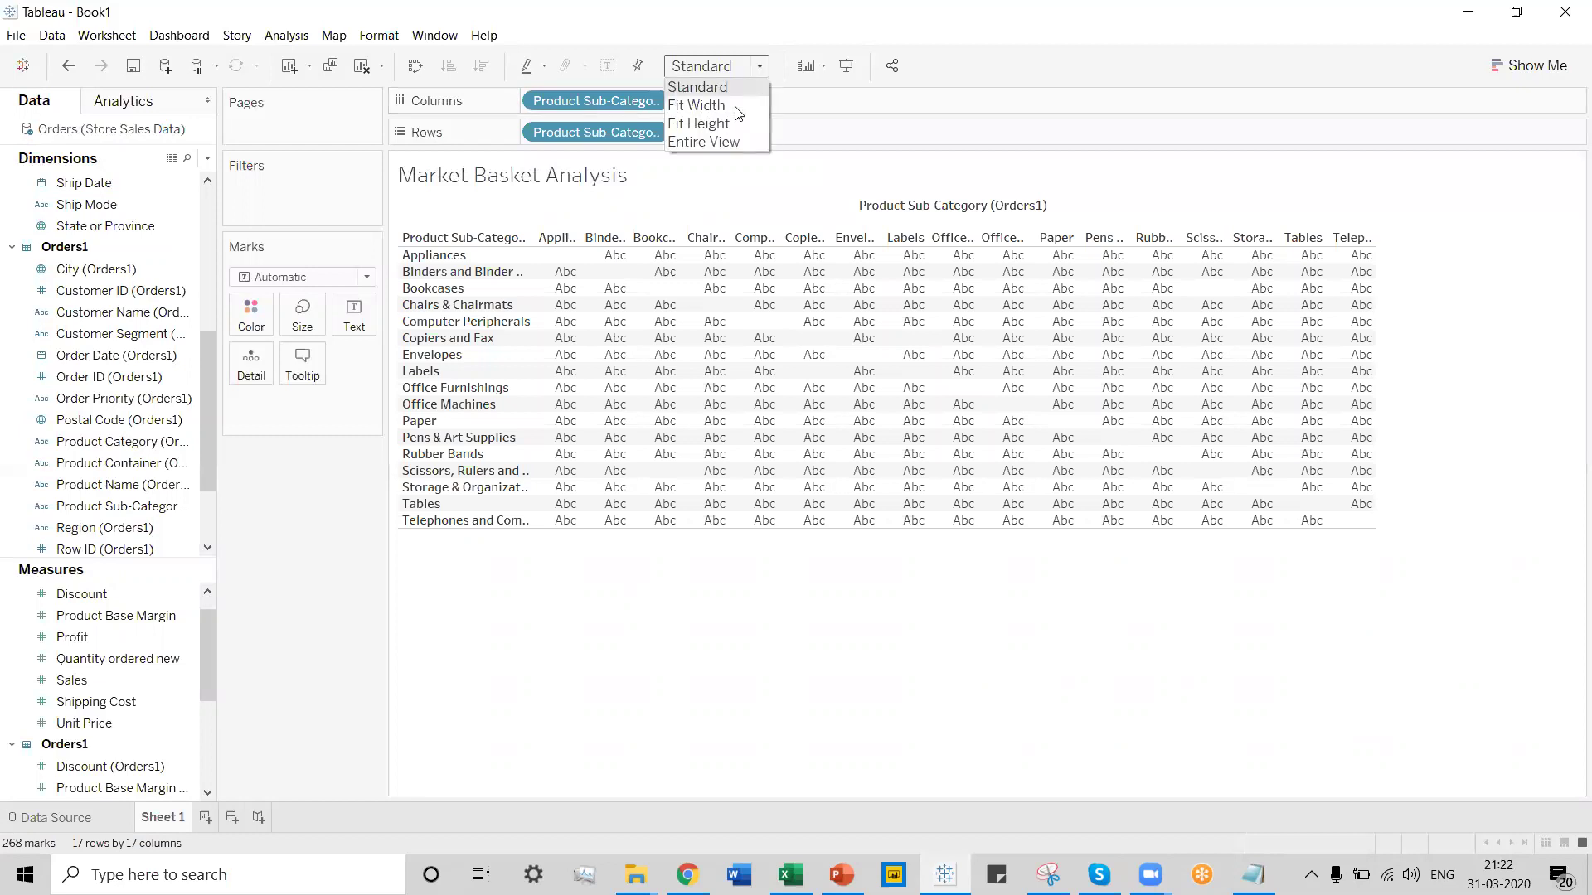
# Set the view fit to Entire View so all 17 sub-category columns show
pyautogui.click(714, 142)
pyautogui.moveTo(800, 290)
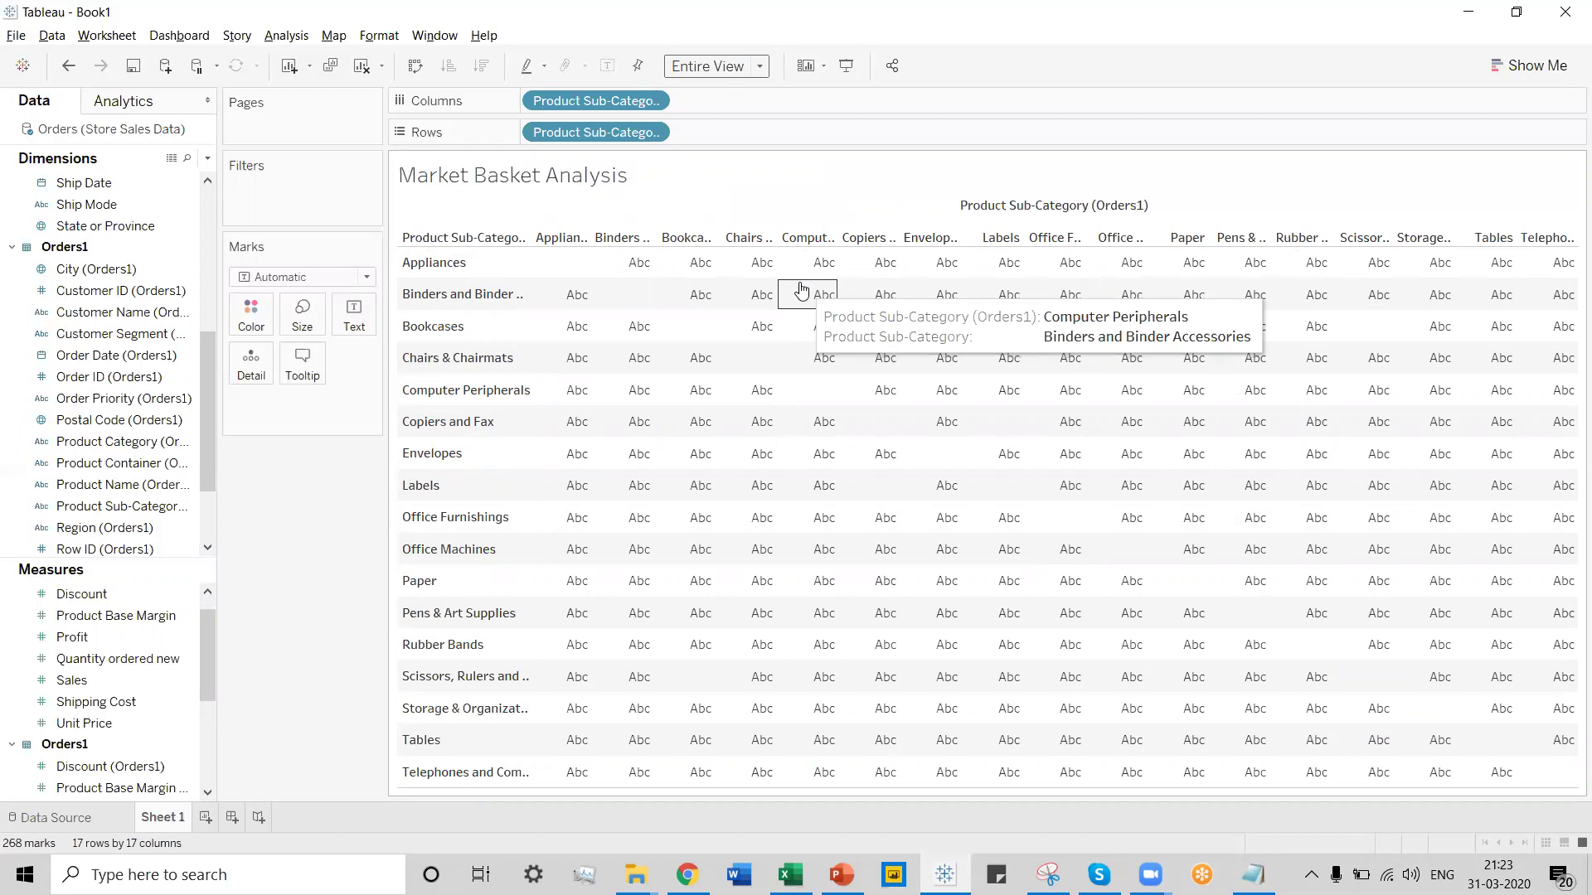
pyautogui.scroll(5, 107, 332)
pyautogui.click(91, 333)
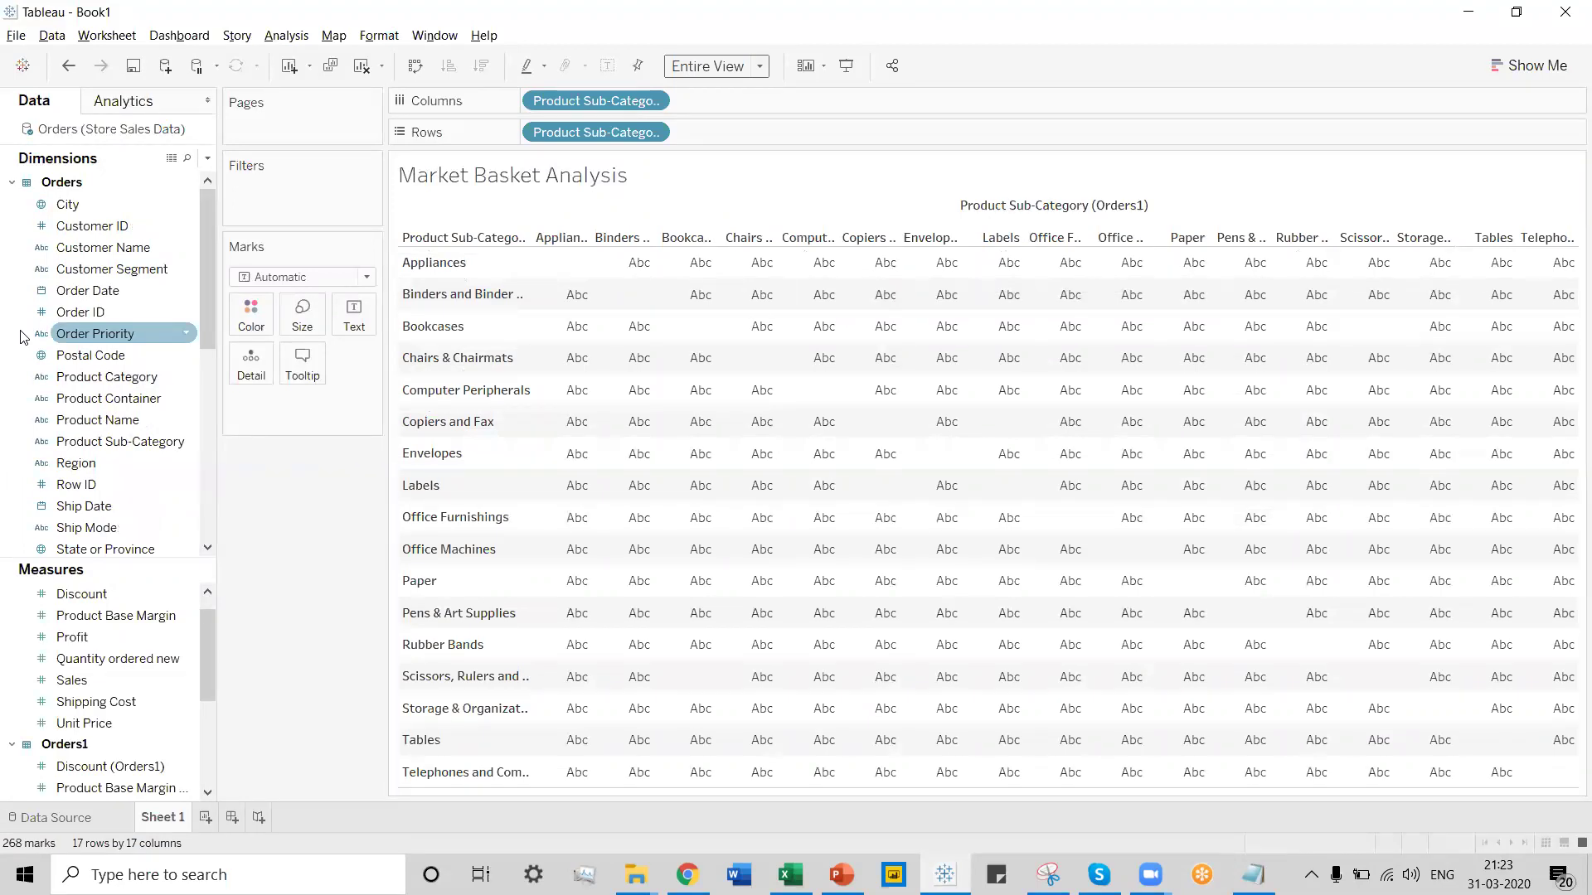
# Show Order ID on Text as Count (Distinct), giving CNTD(Order ID) in each cell
pyautogui.moveTo(79, 310); pyautogui.dragTo(356, 327)
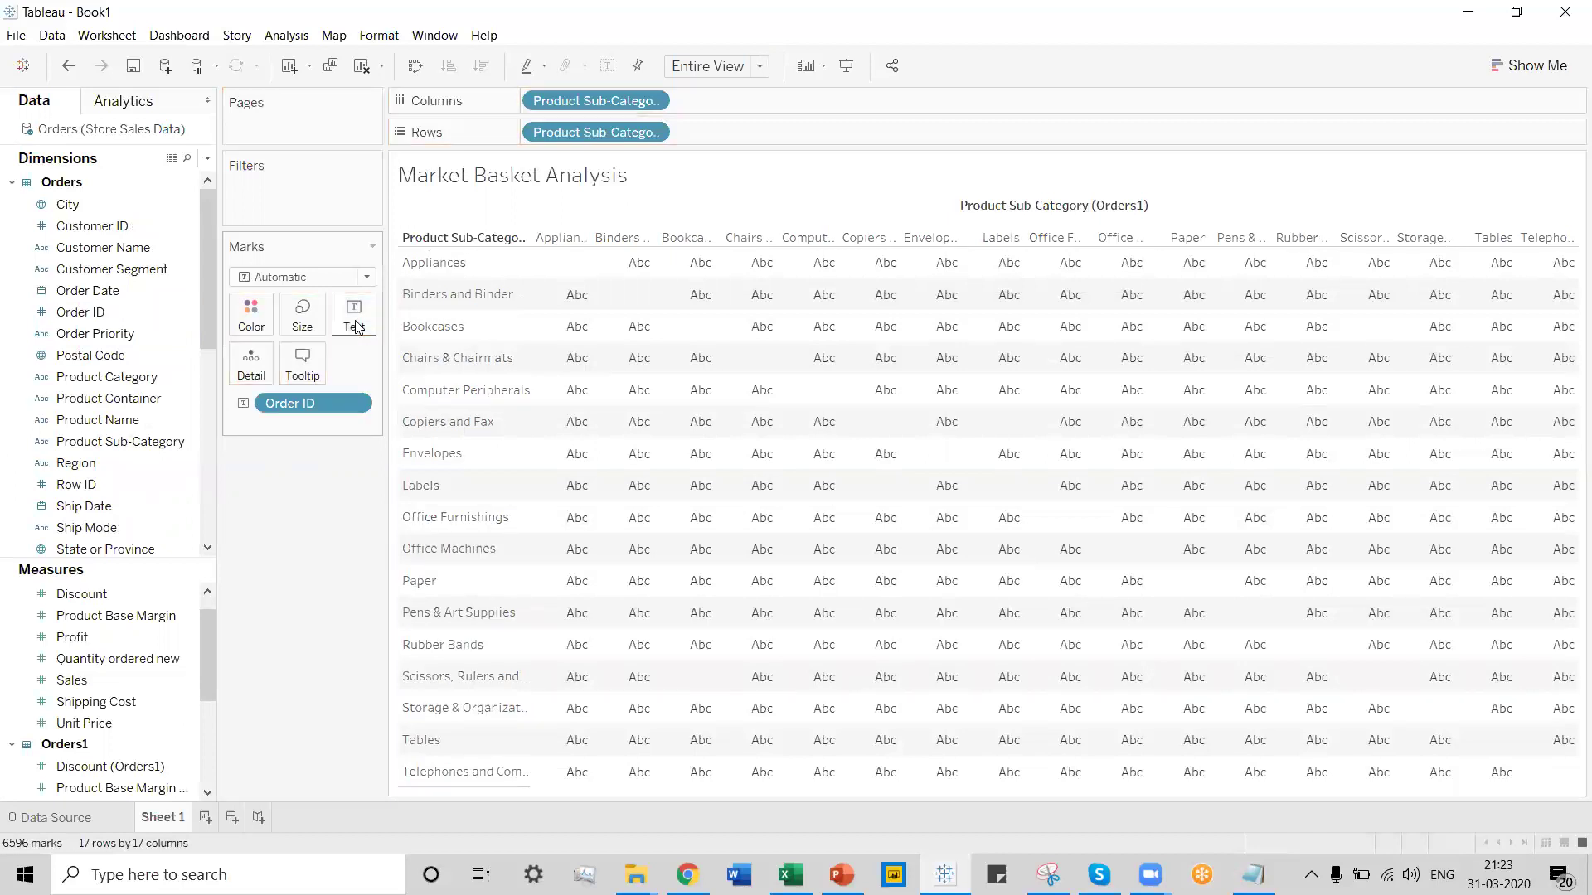
pyautogui.click(354, 404)
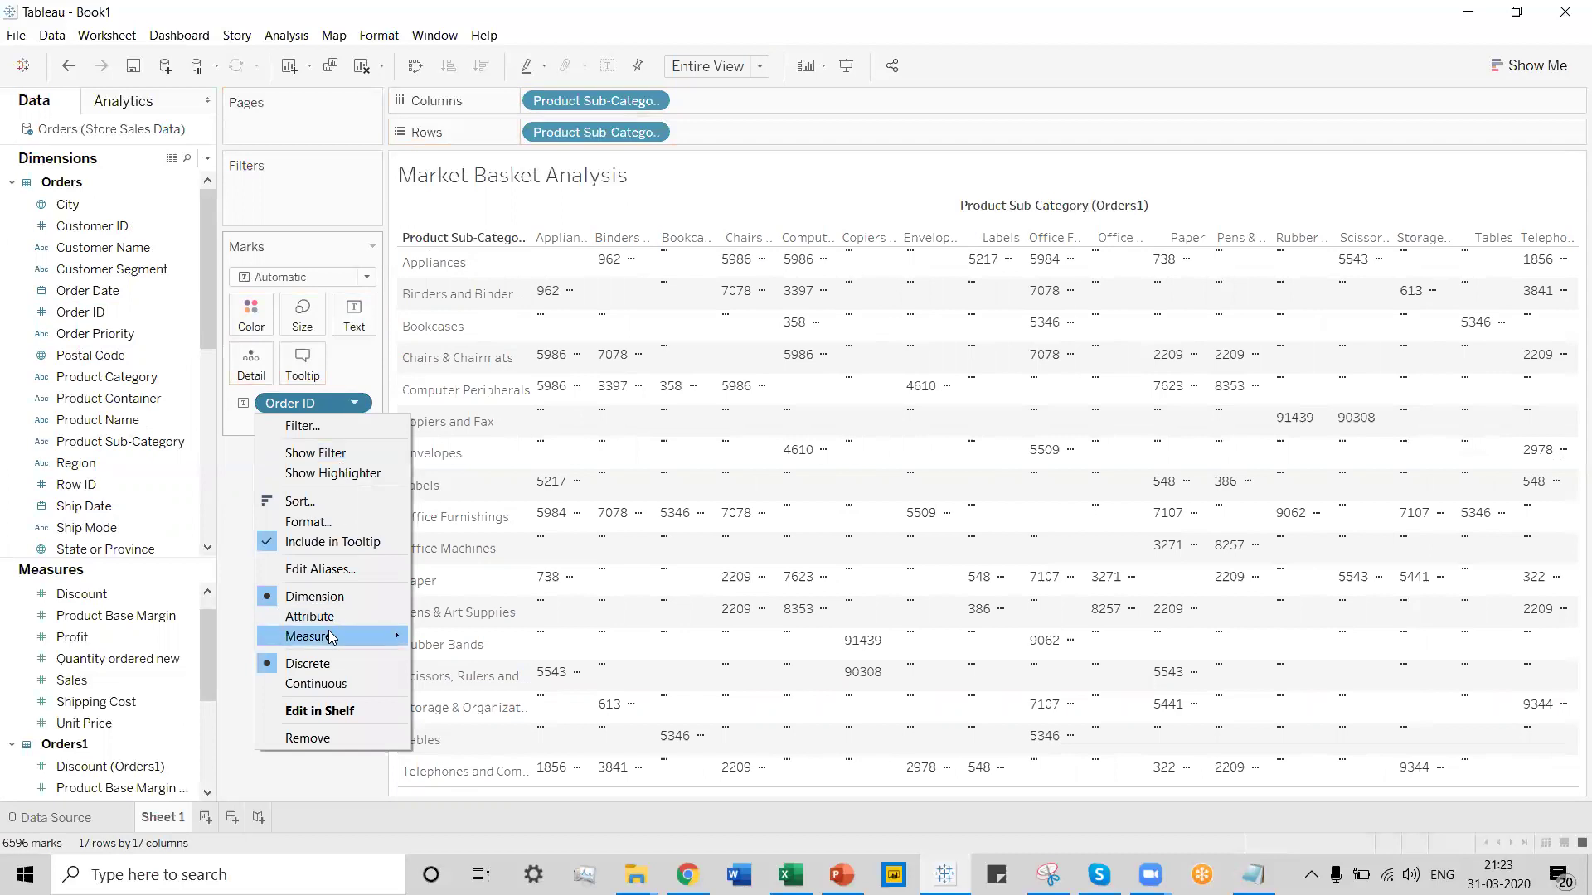
pyautogui.moveTo(331, 637)
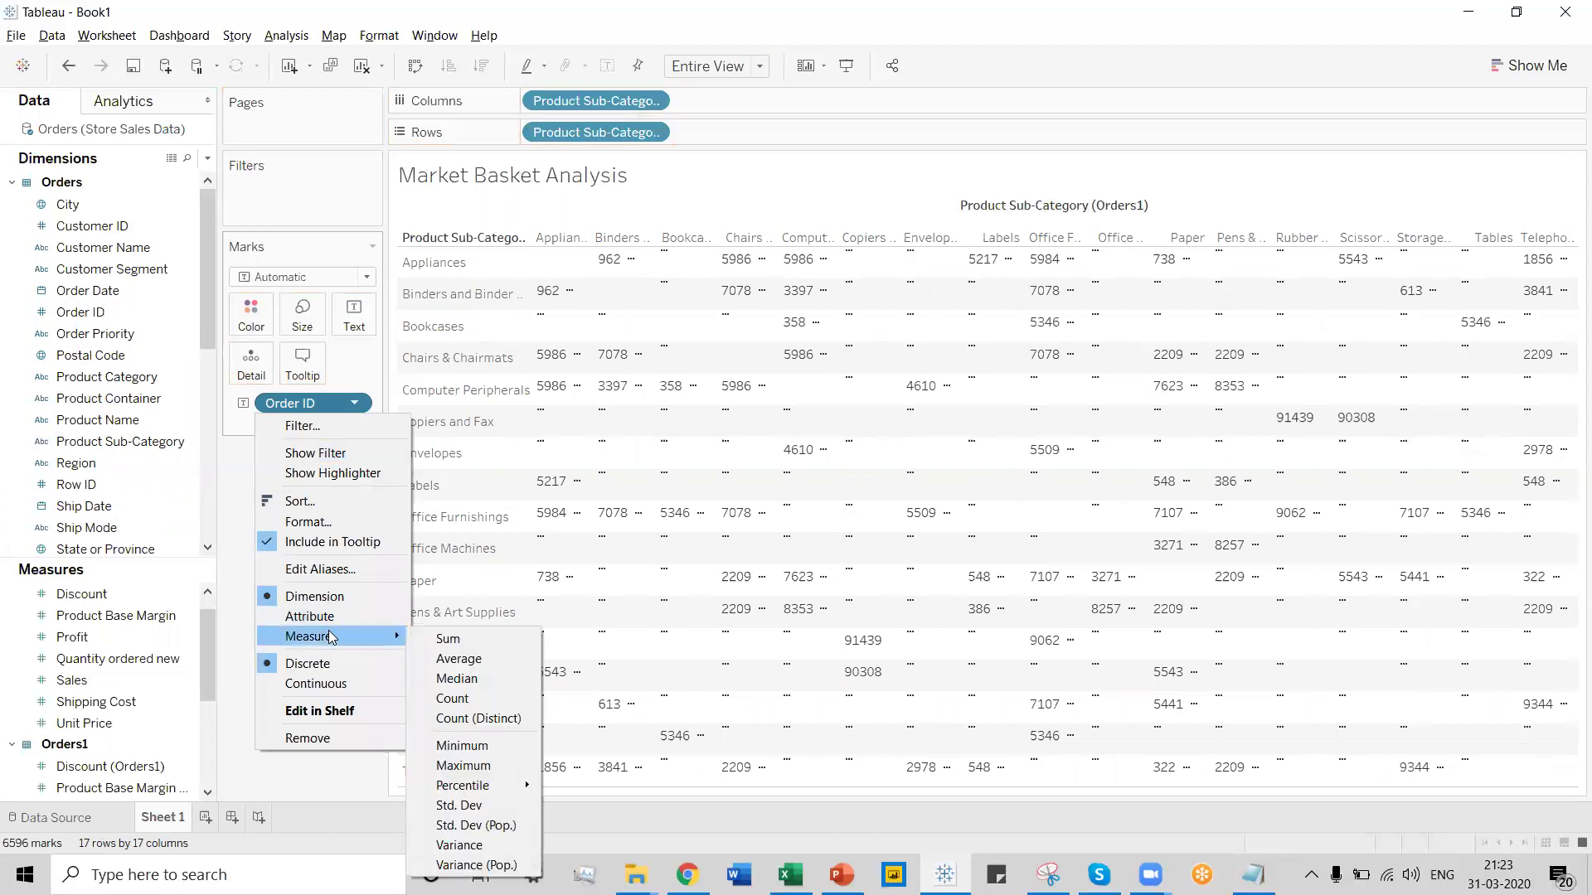
pyautogui.click(464, 720)
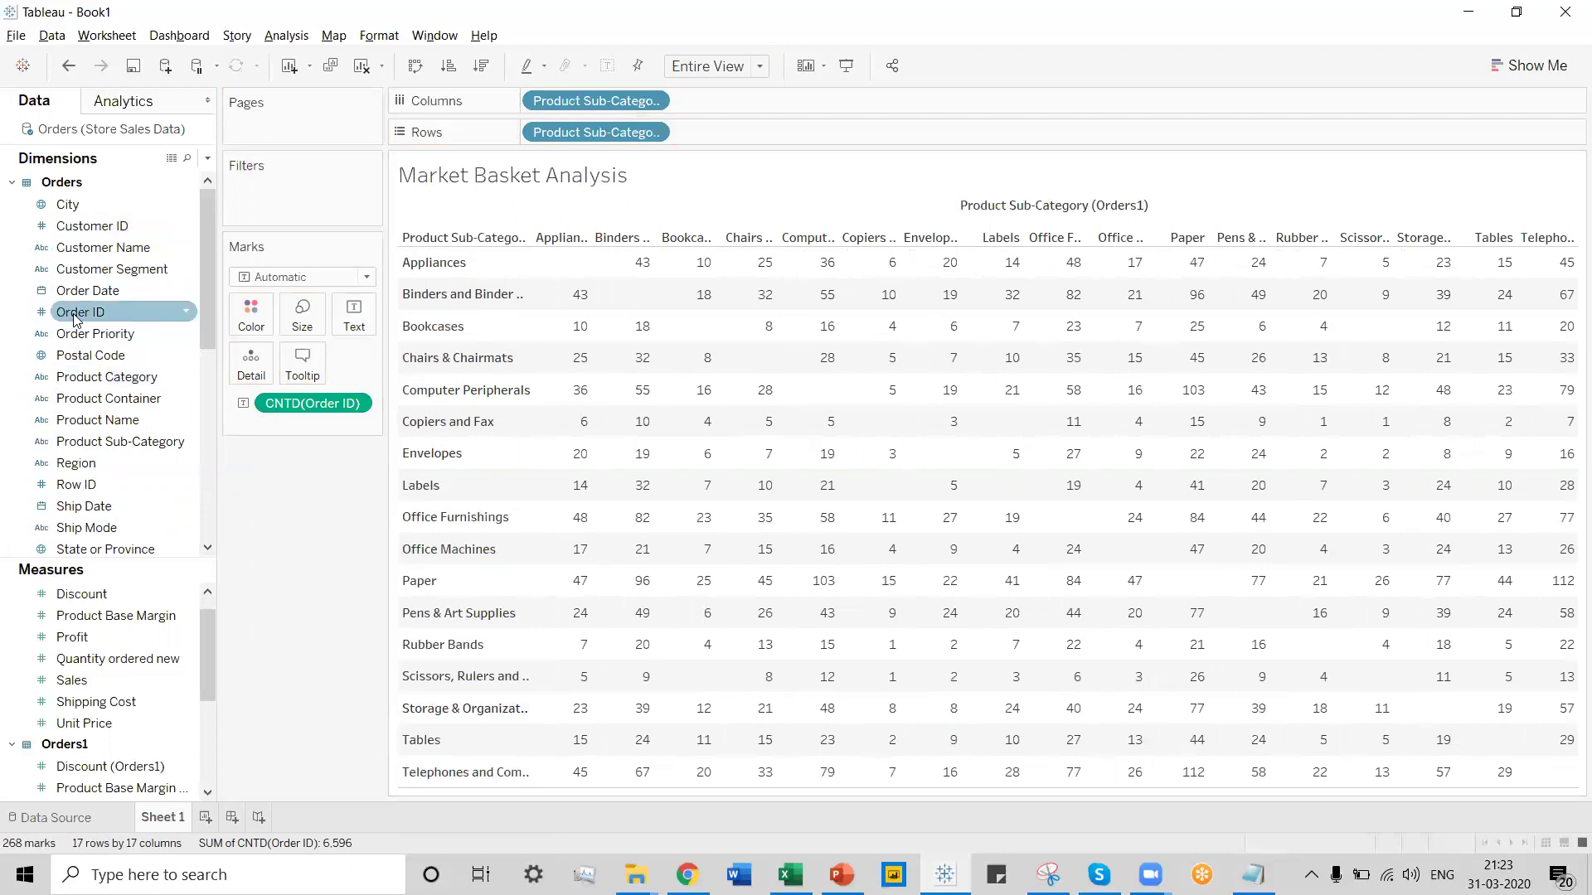
pyautogui.moveTo(79, 312); pyautogui.dragTo(244, 323)
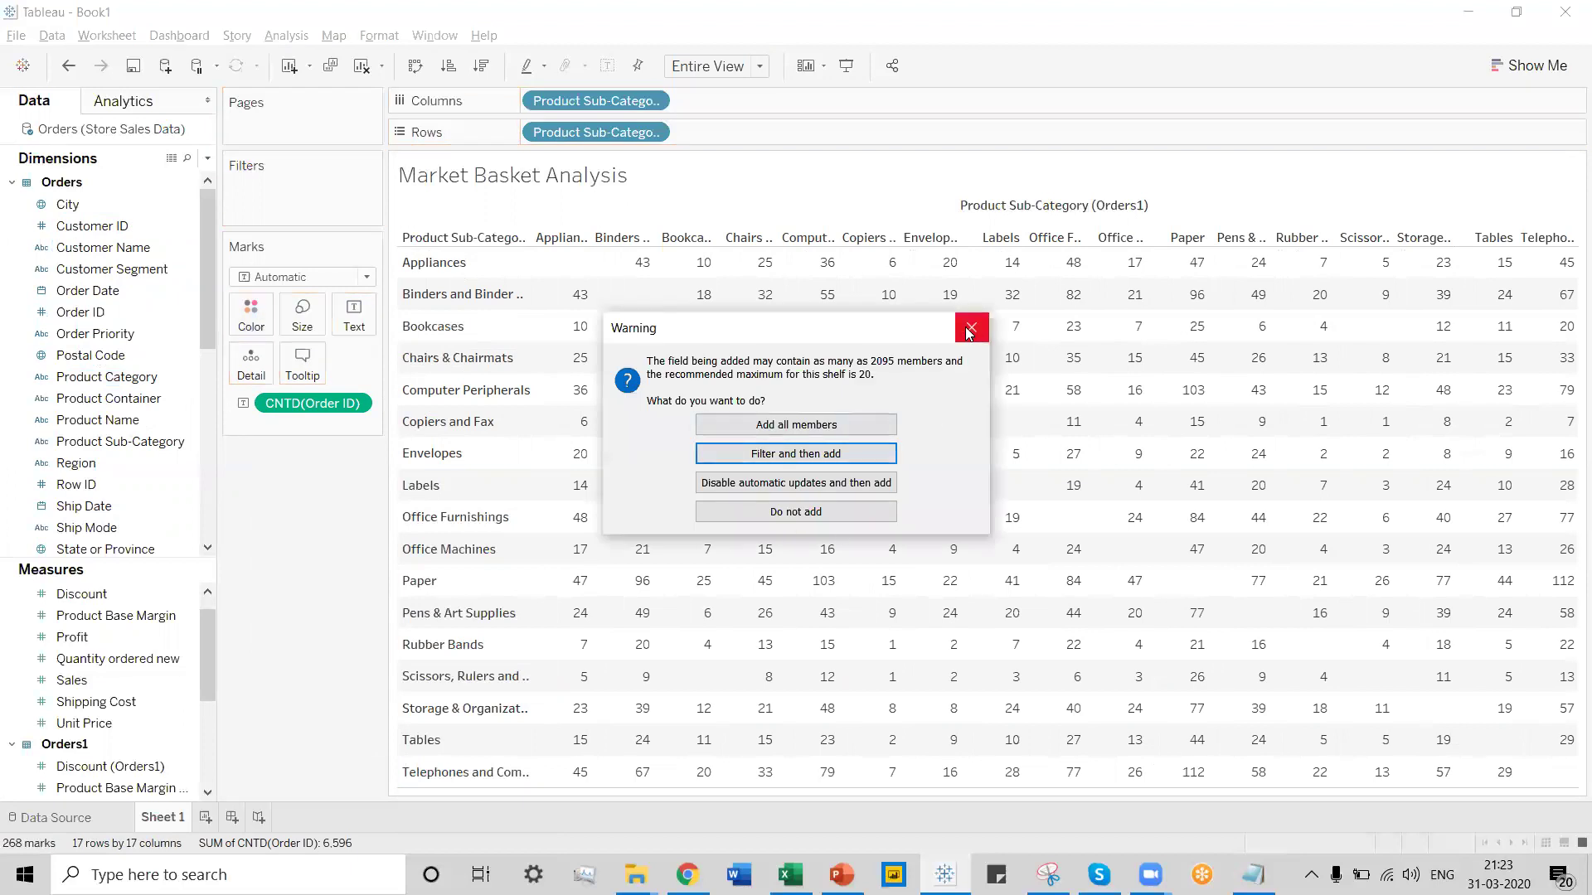
pyautogui.press('Escape')
# Put Order ID on Color with all members, then switch it to Count (Distinct)
pyautogui.click(77, 314)
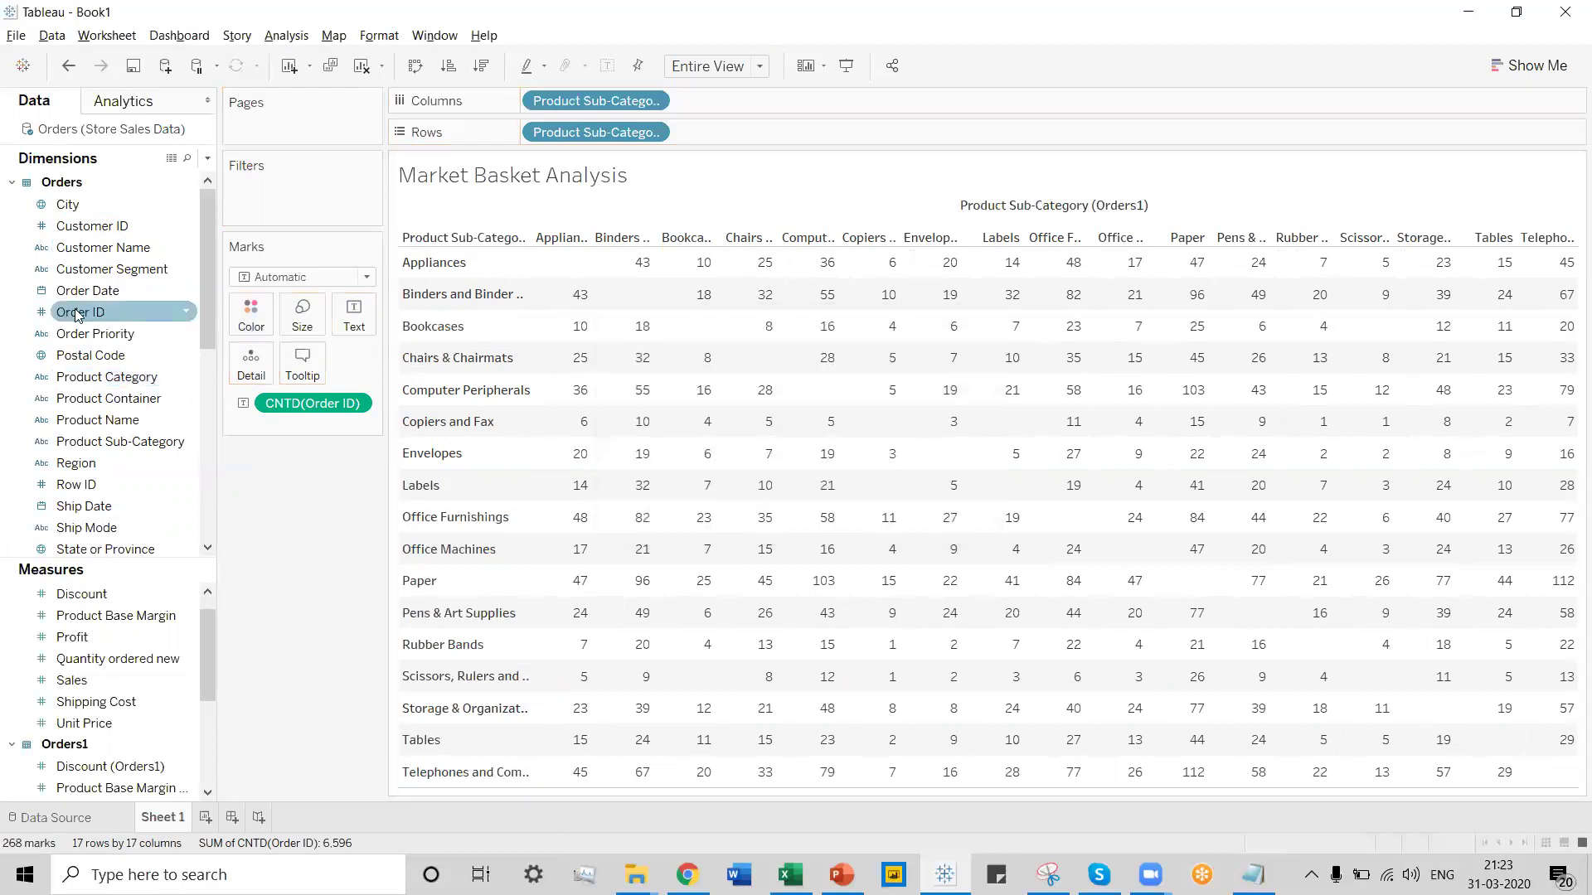
pyautogui.moveTo(77, 313); pyautogui.dragTo(245, 323)
pyautogui.click(789, 425)
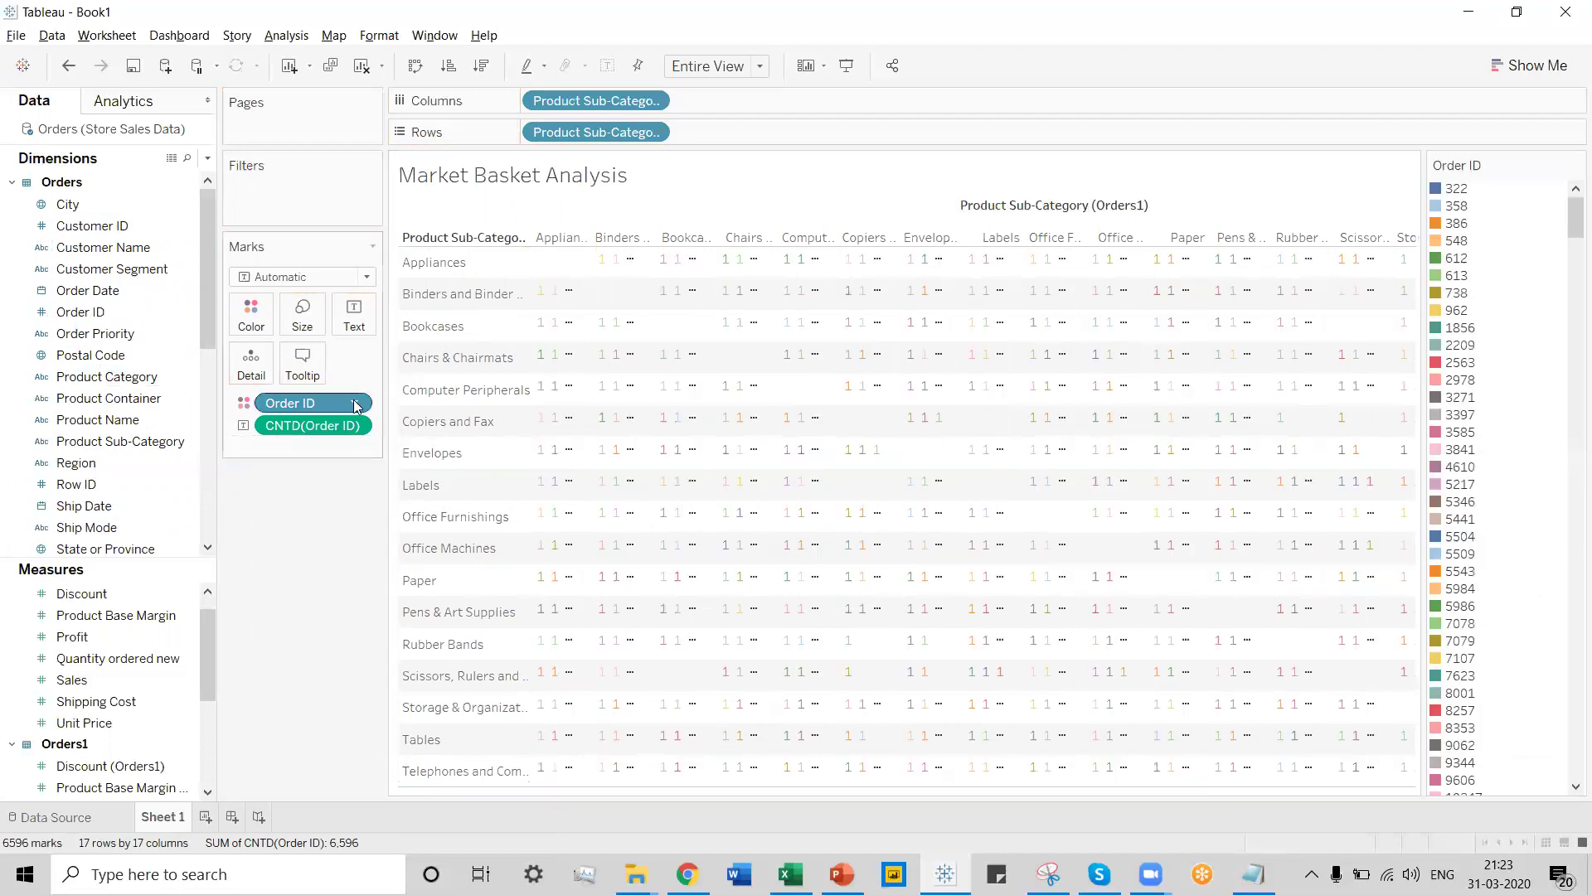
pyautogui.click(354, 404)
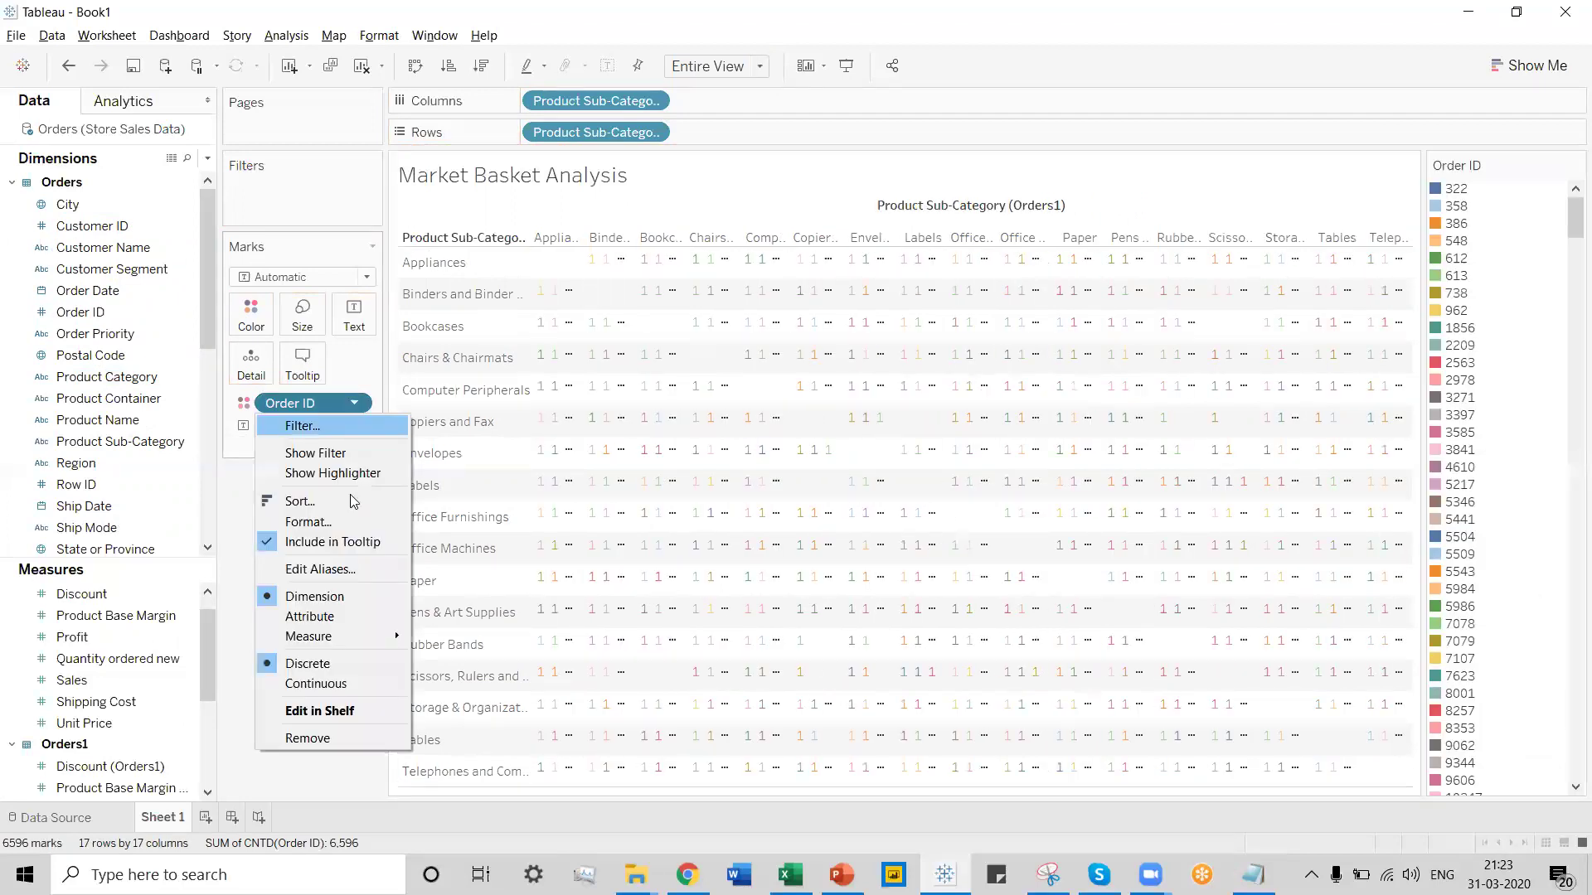
pyautogui.moveTo(386, 636)
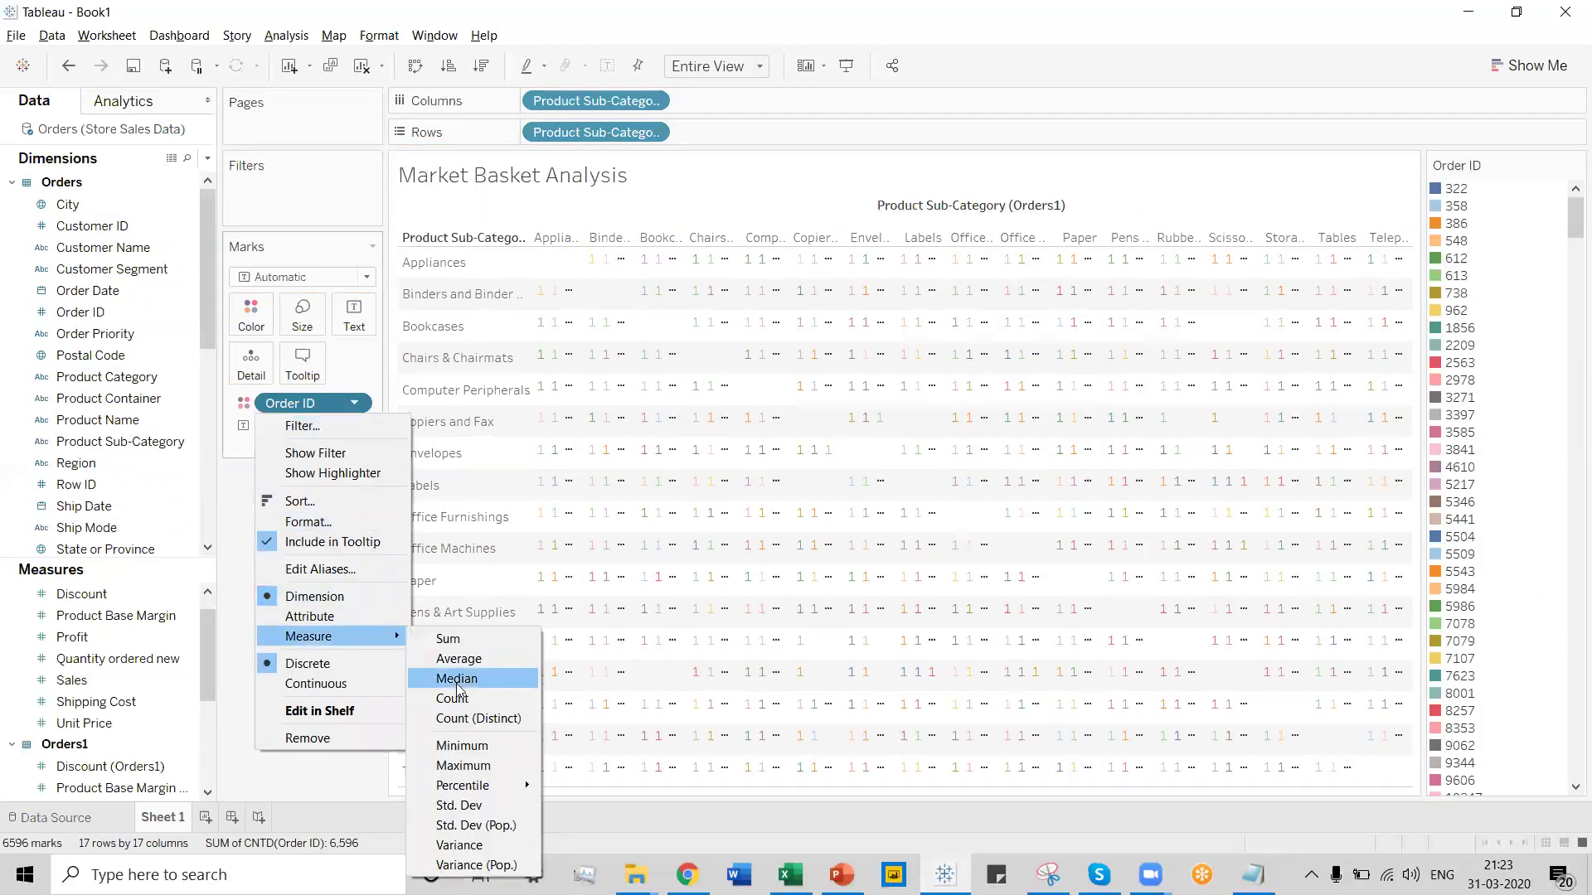
pyautogui.click(461, 720)
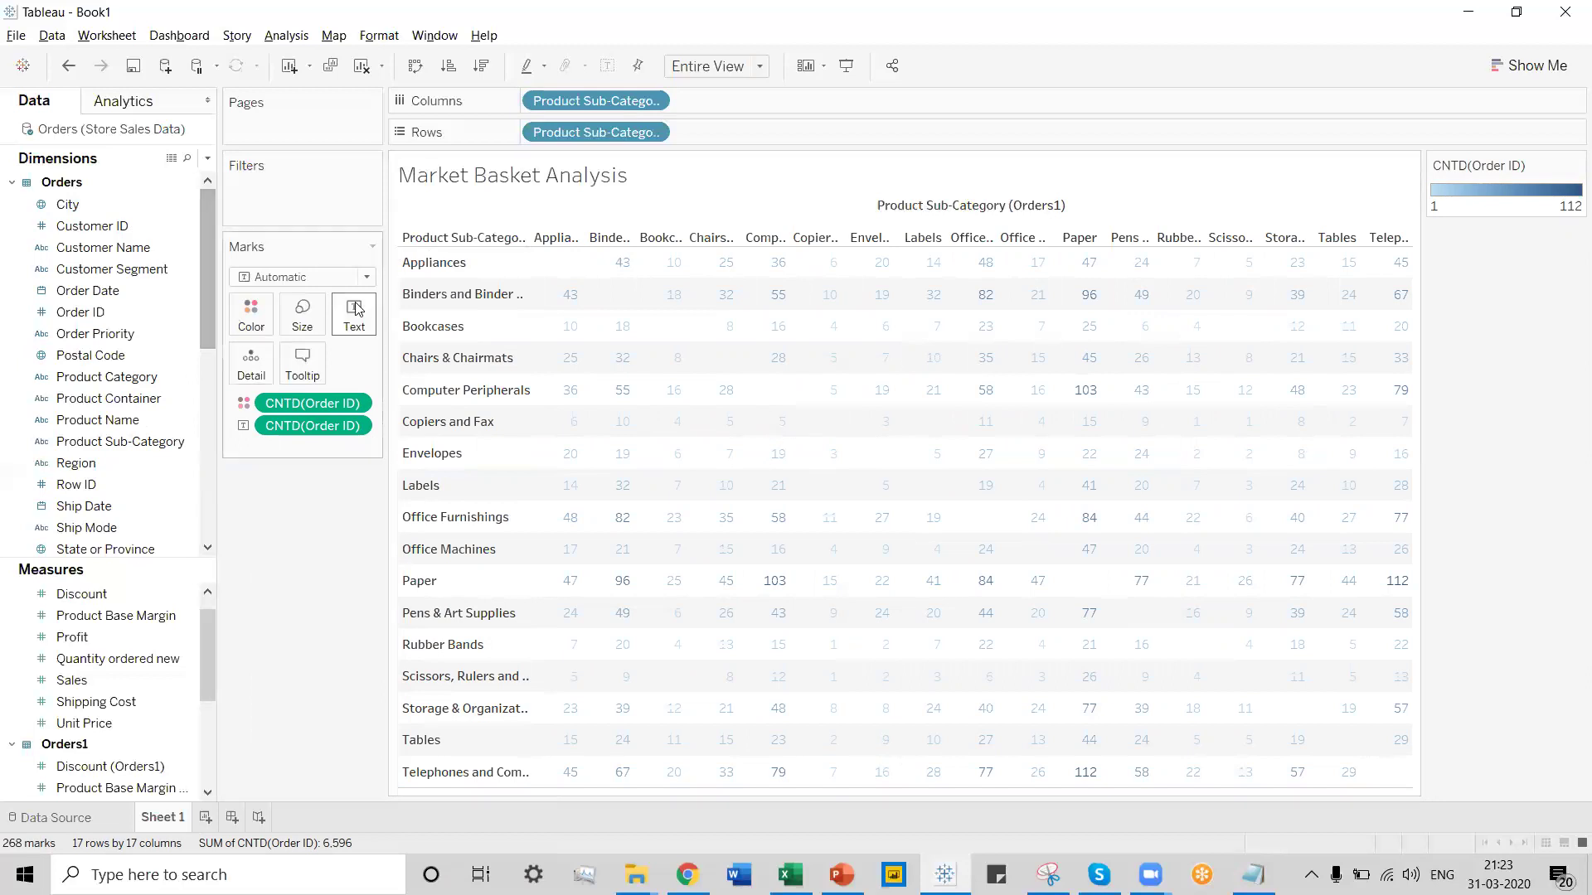
# Change the mark type to Square to form the blue shaded heatmap
pyautogui.click(366, 278)
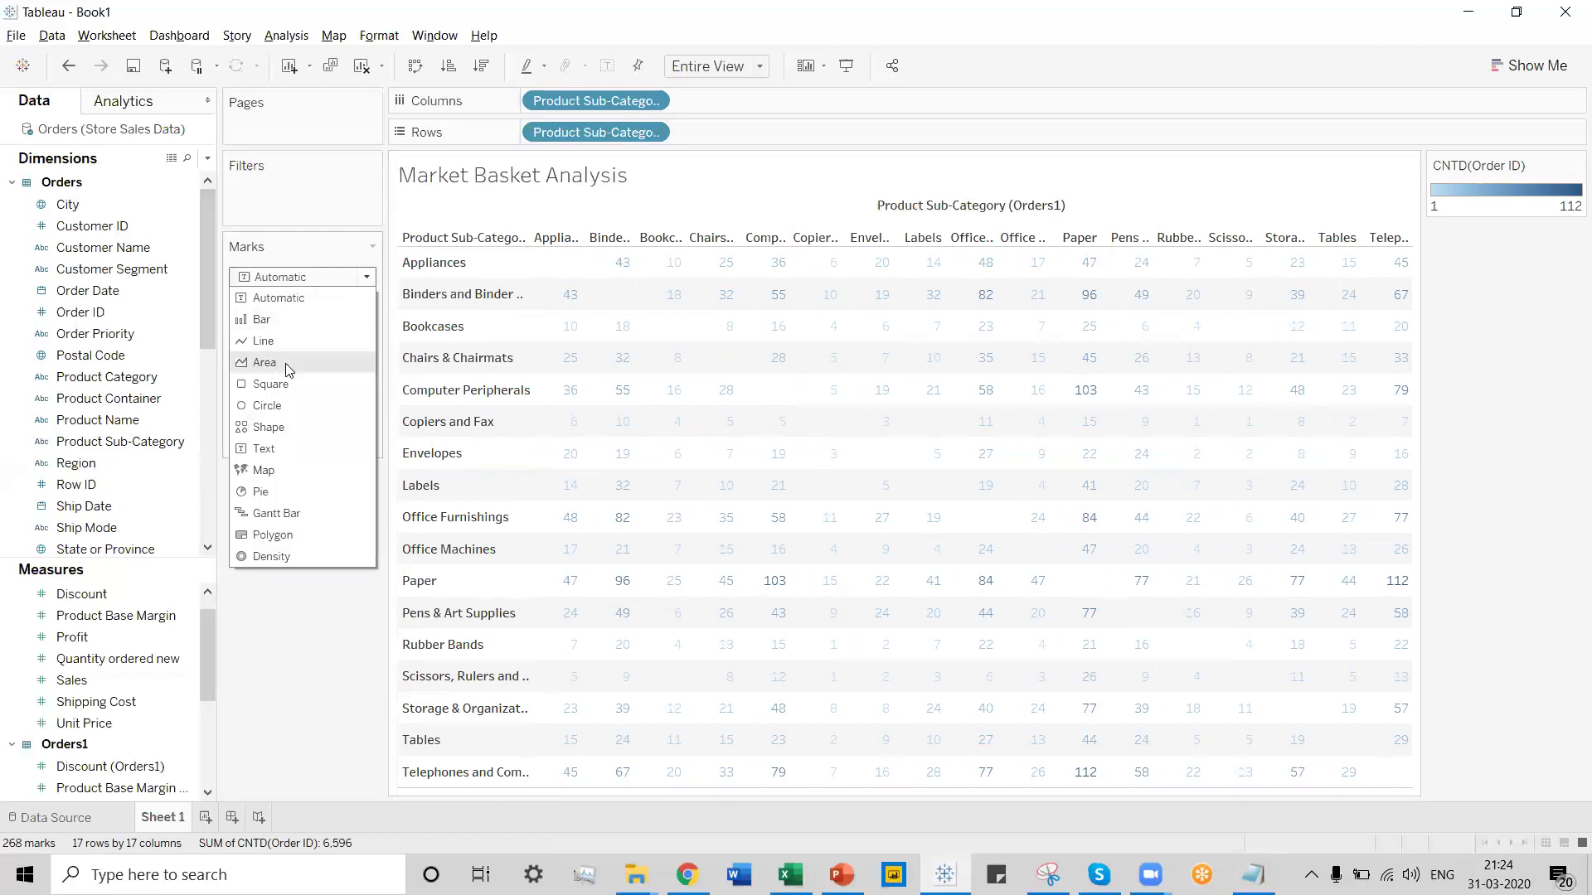
pyautogui.click(270, 384)
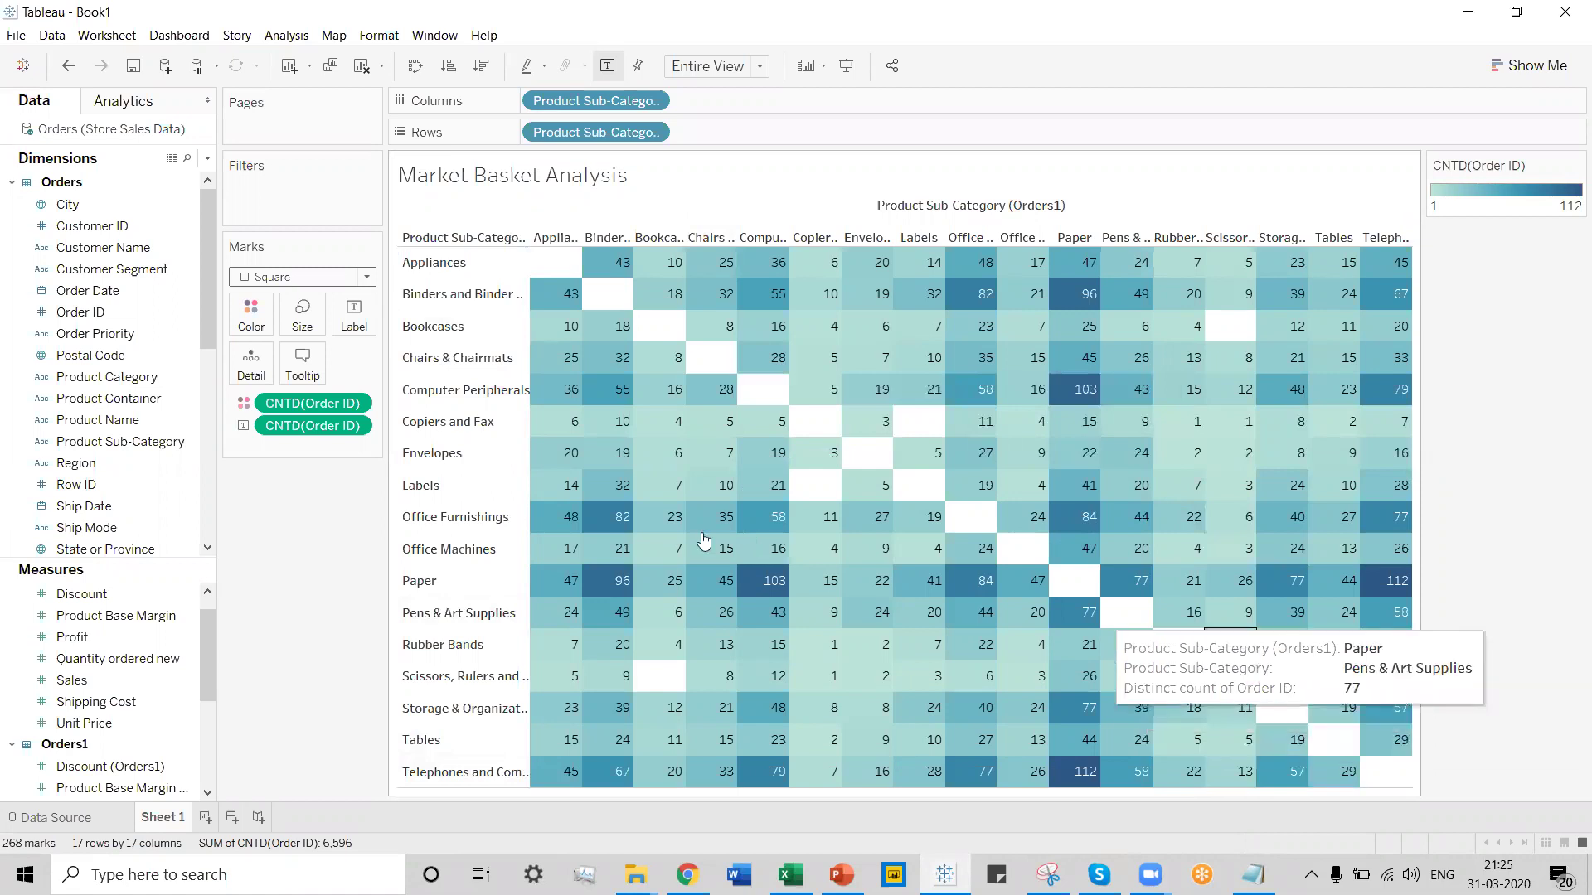
pyautogui.click(61, 815)
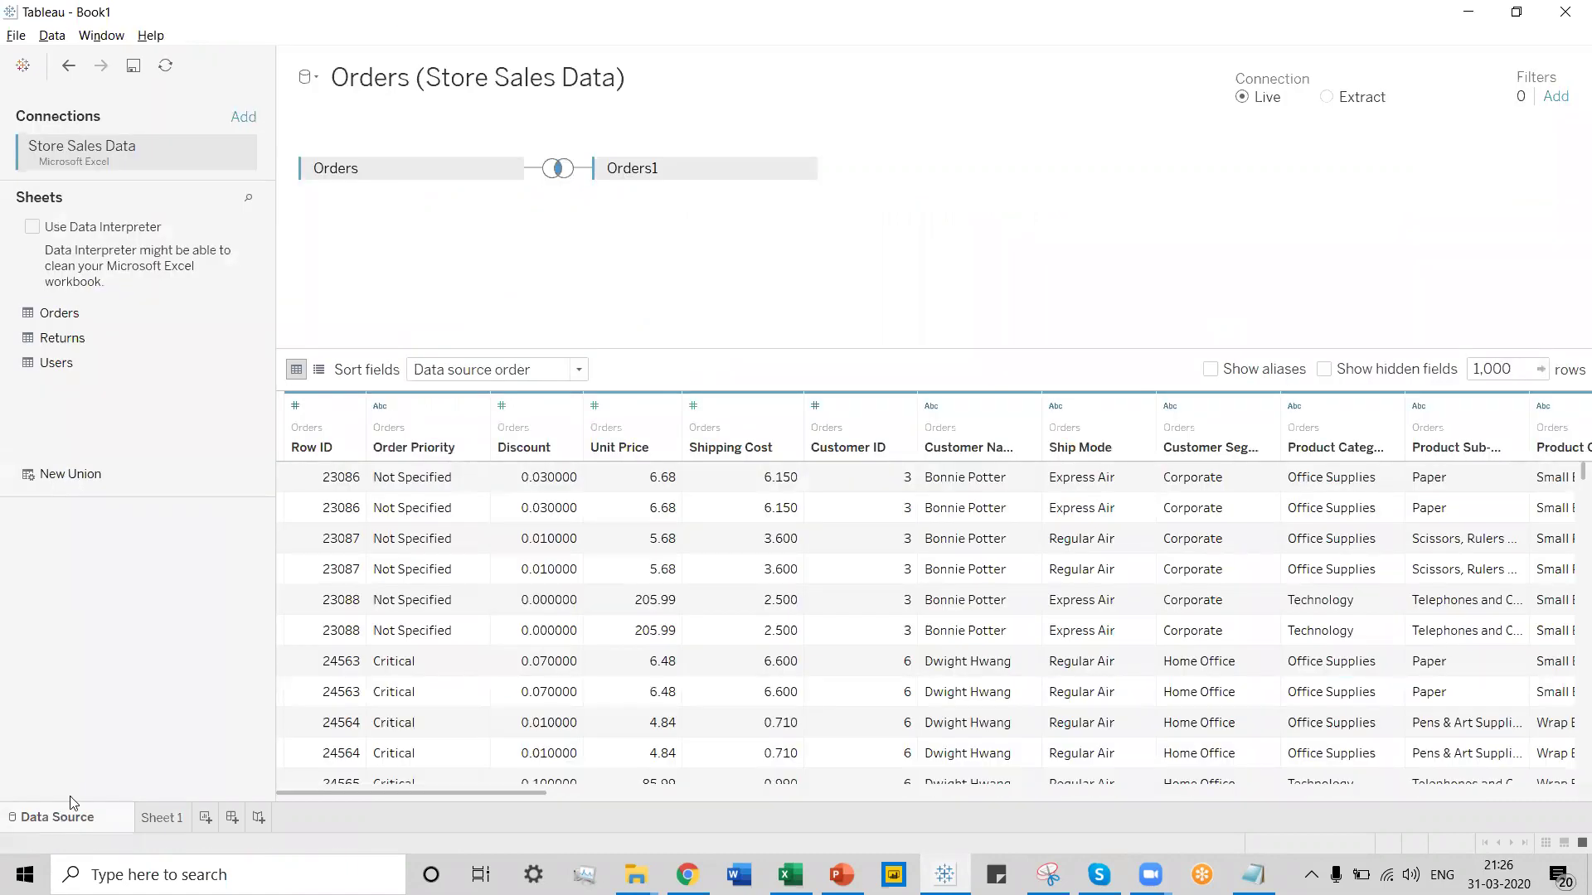
# Change the Product Sub-Category join operator from <> to <=
pyautogui.click(558, 170)
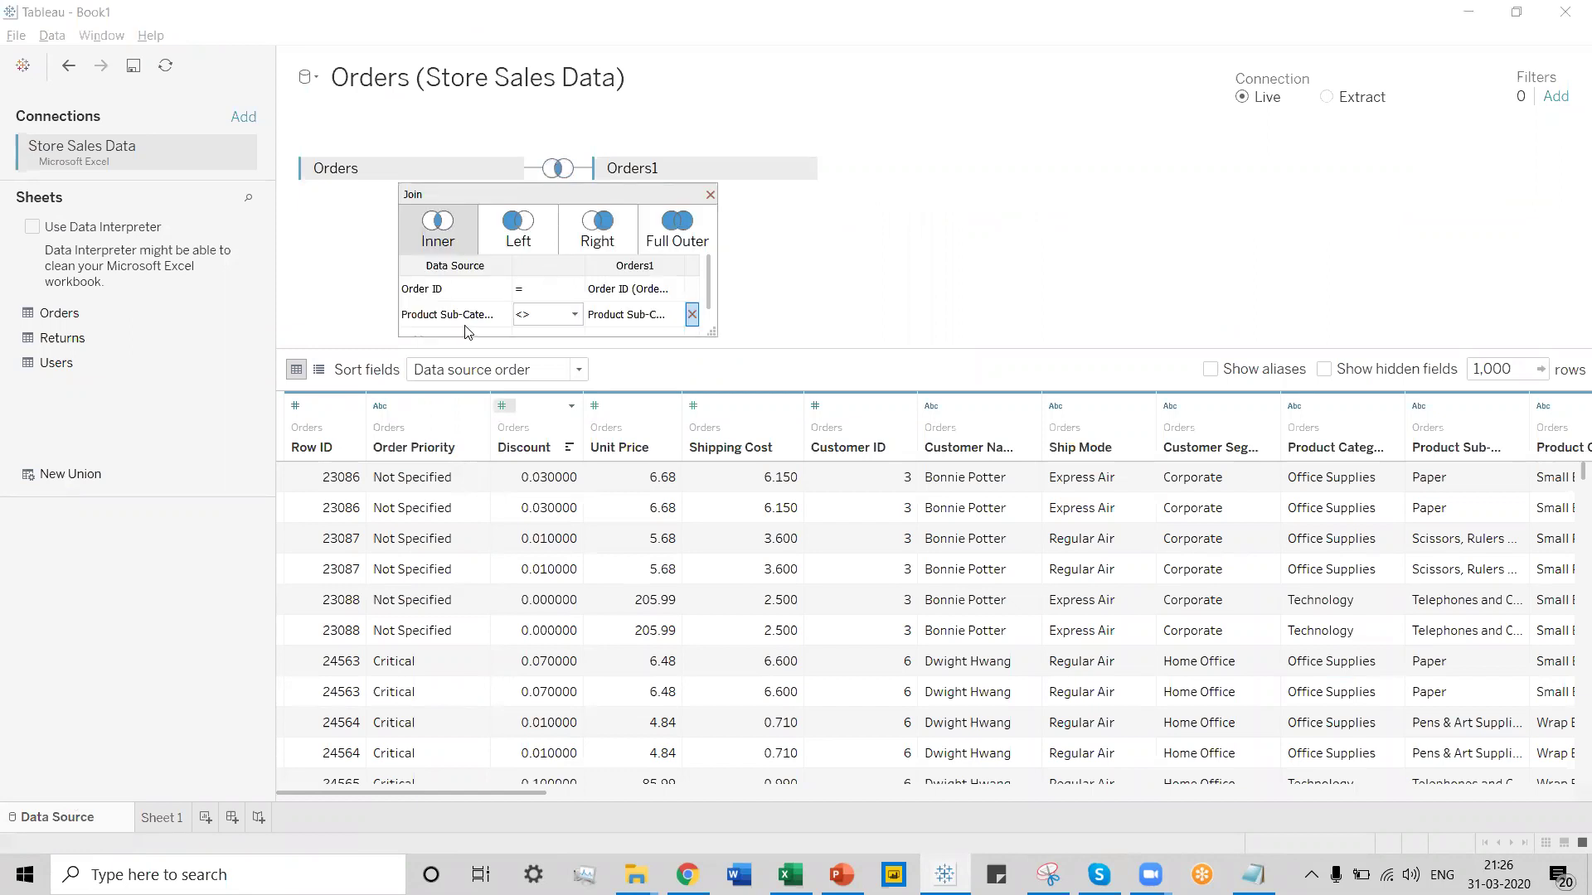
pyautogui.click(551, 315)
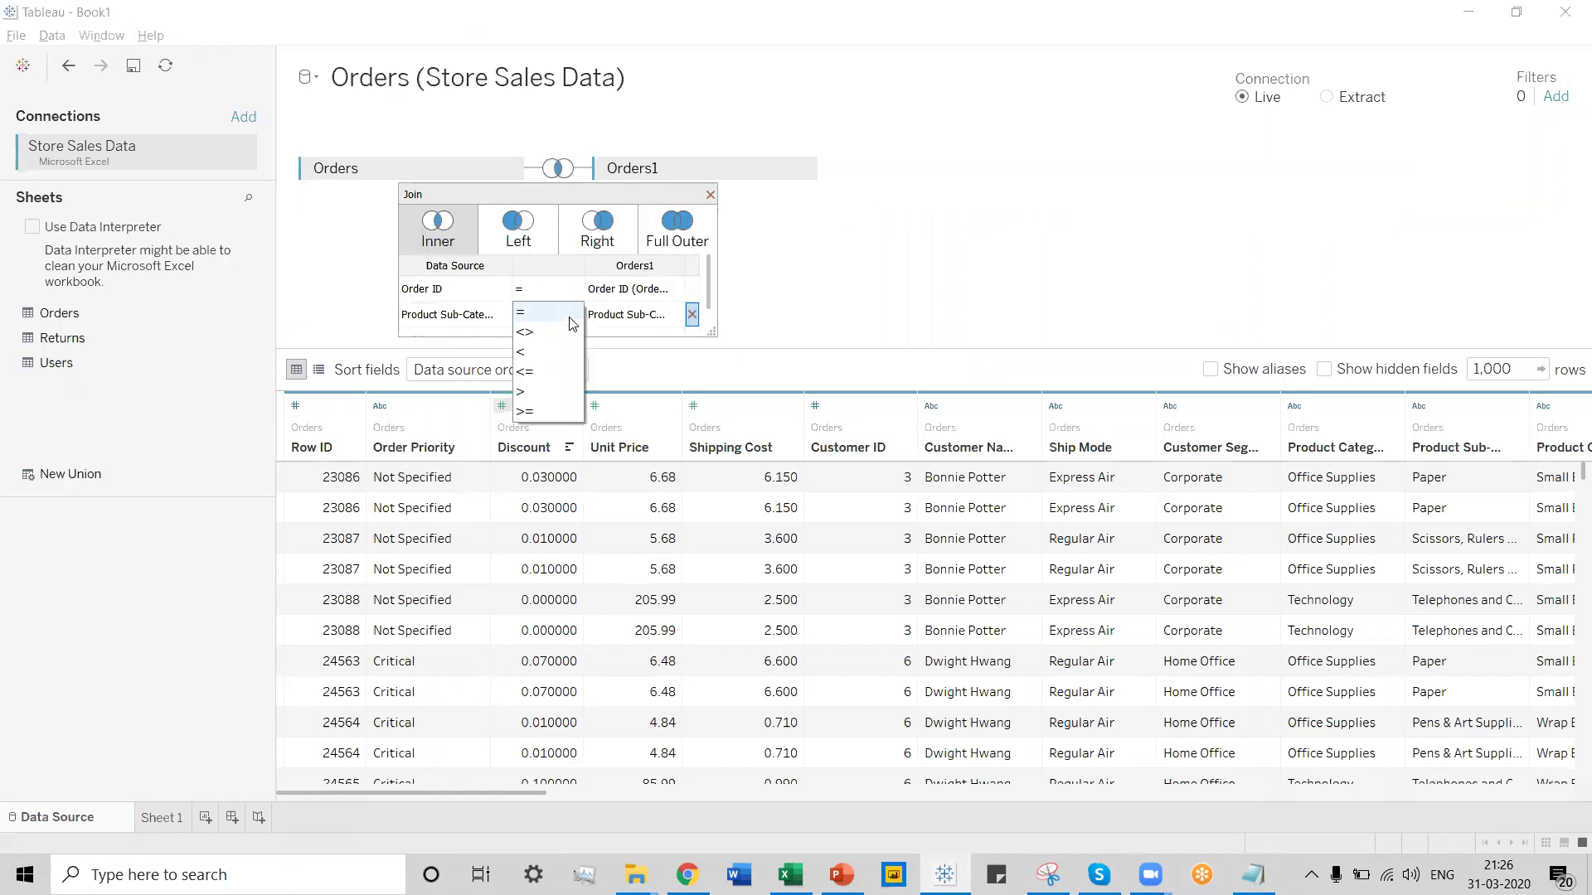
pyautogui.click(551, 380)
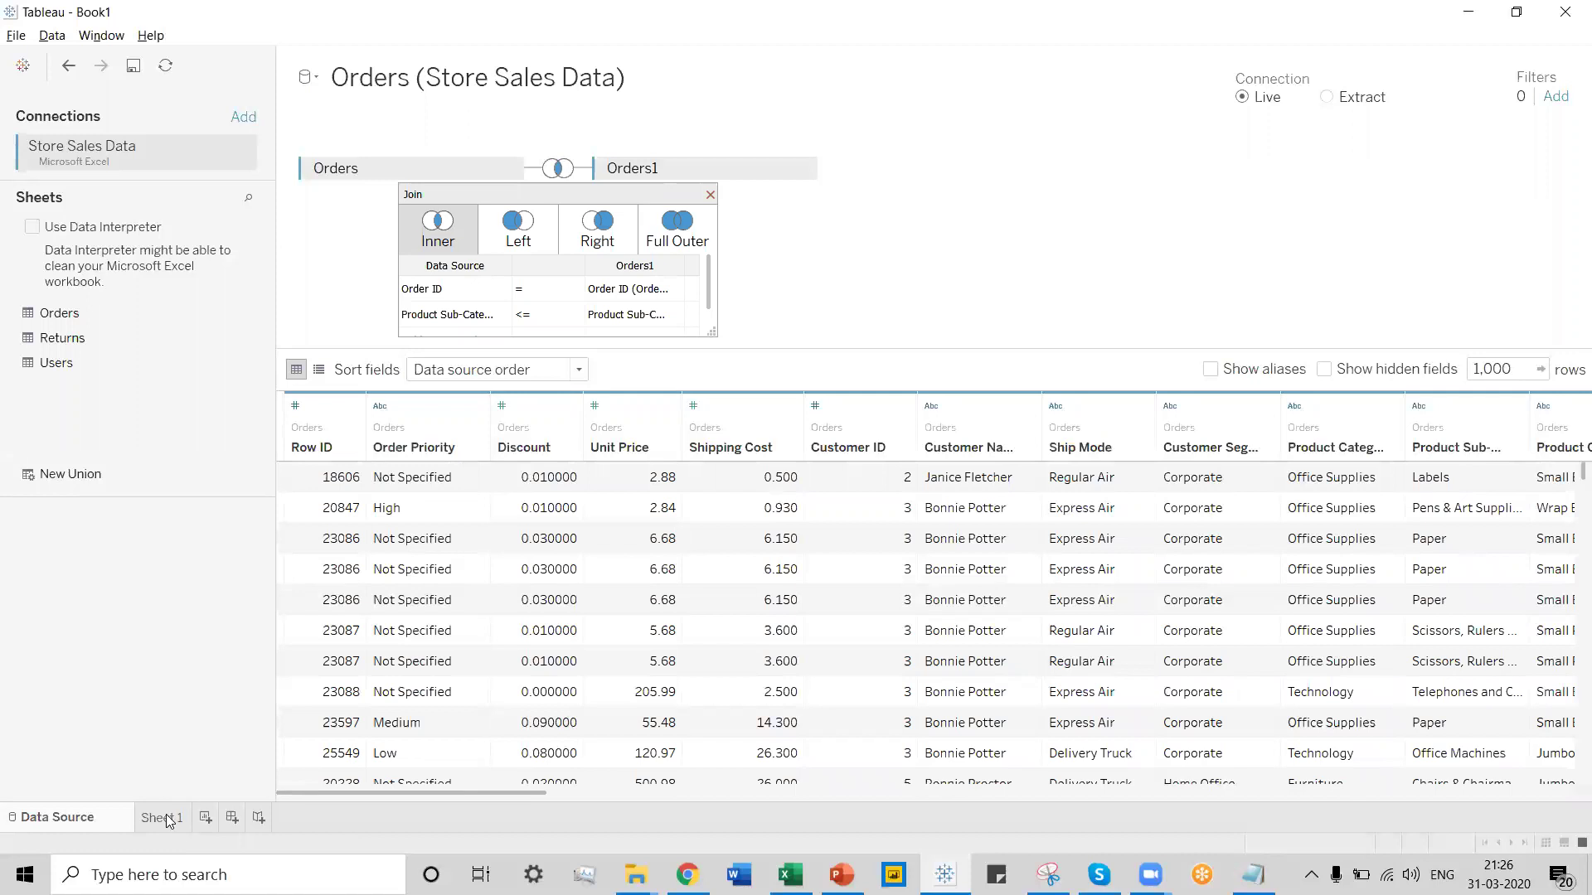
pyautogui.click(166, 817)
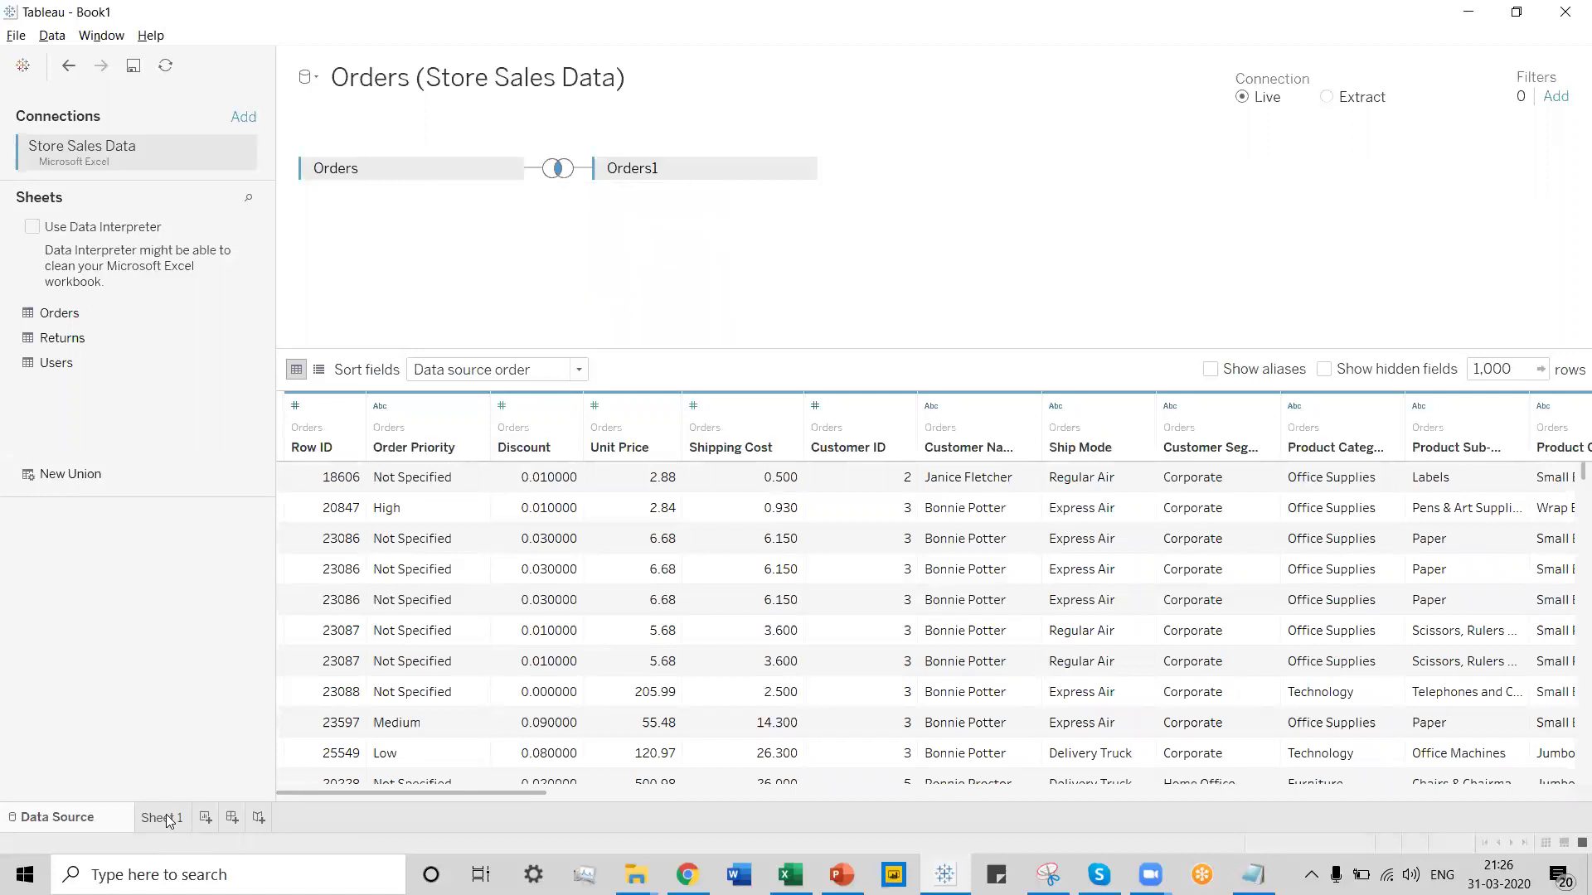
# Check the resulting 151-mark triangular heatmap with its 1–1,301 legend
pyautogui.click(166, 818)
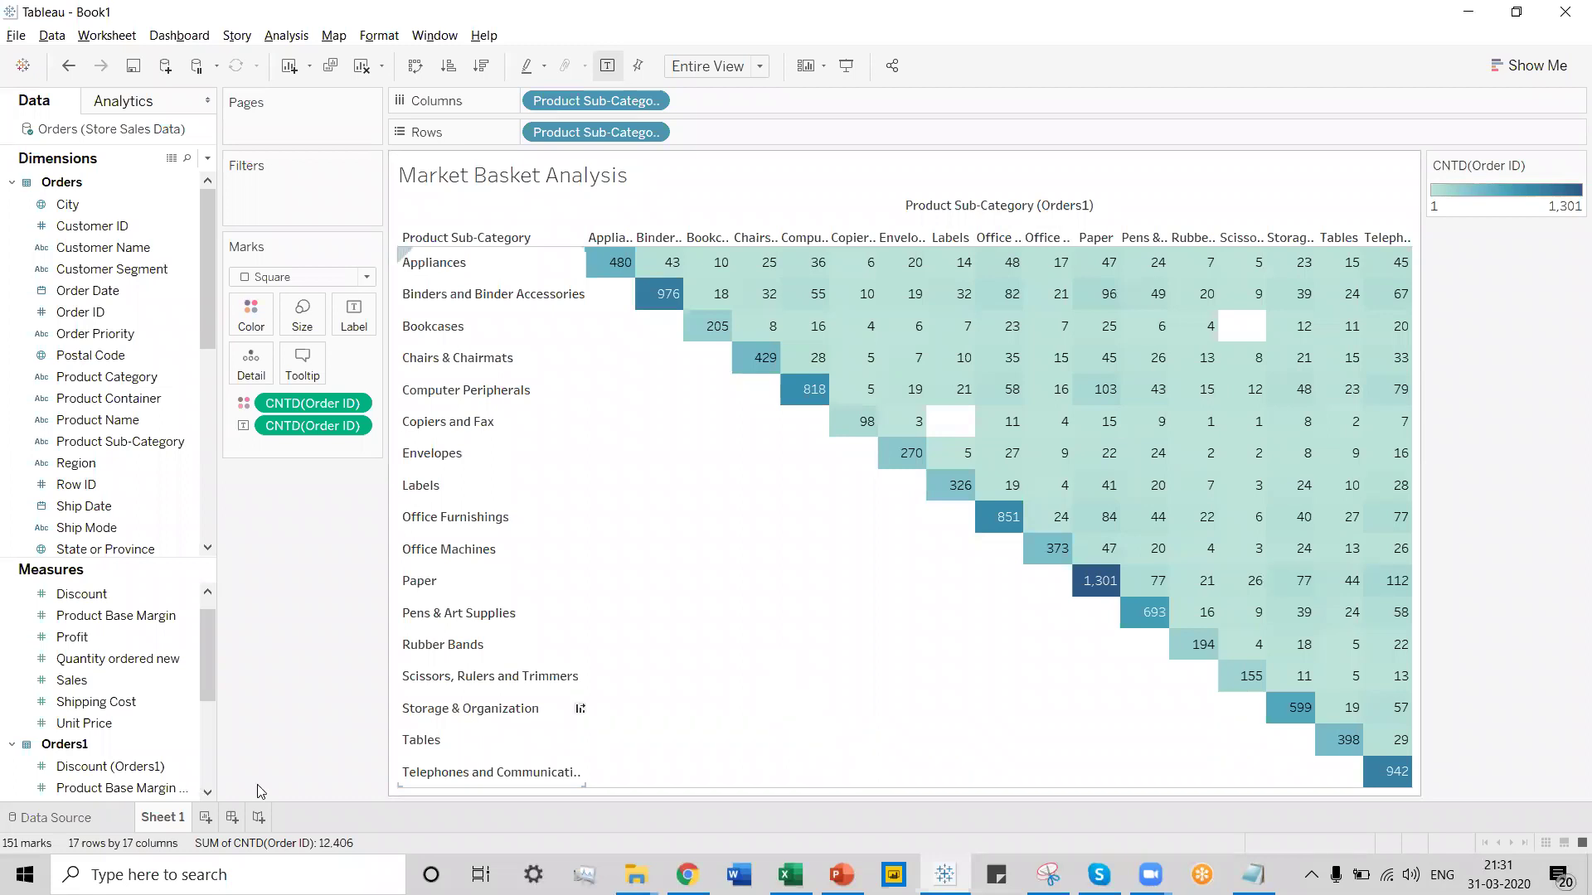
pyautogui.click(86, 815)
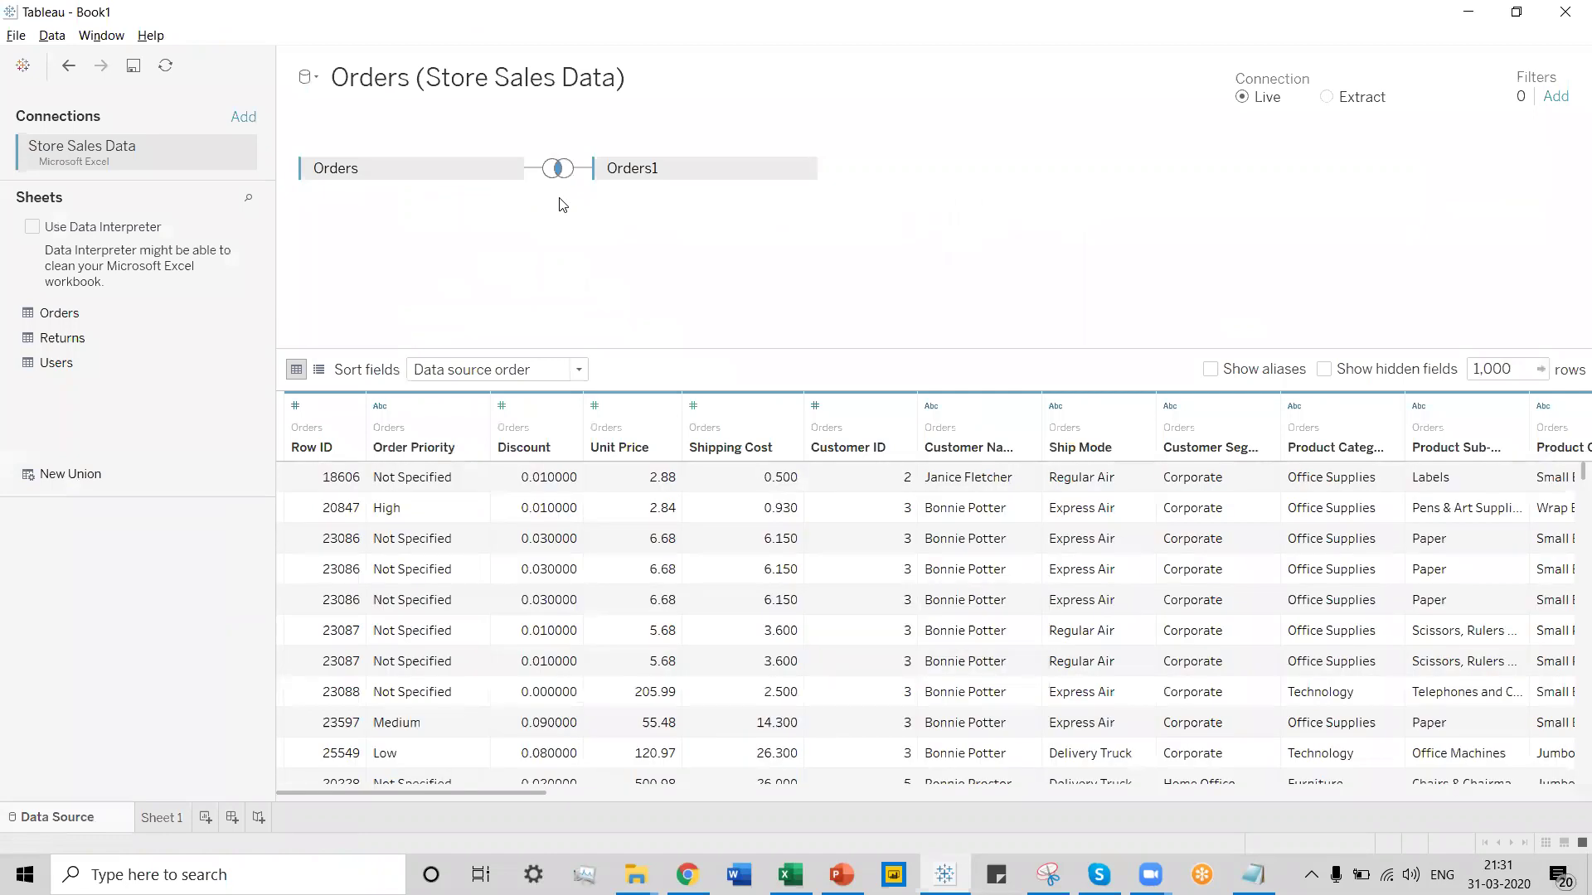
# Change the Orders–Orders1 Product Sub-Category join operator from <= to strictly <
pyautogui.click(559, 176)
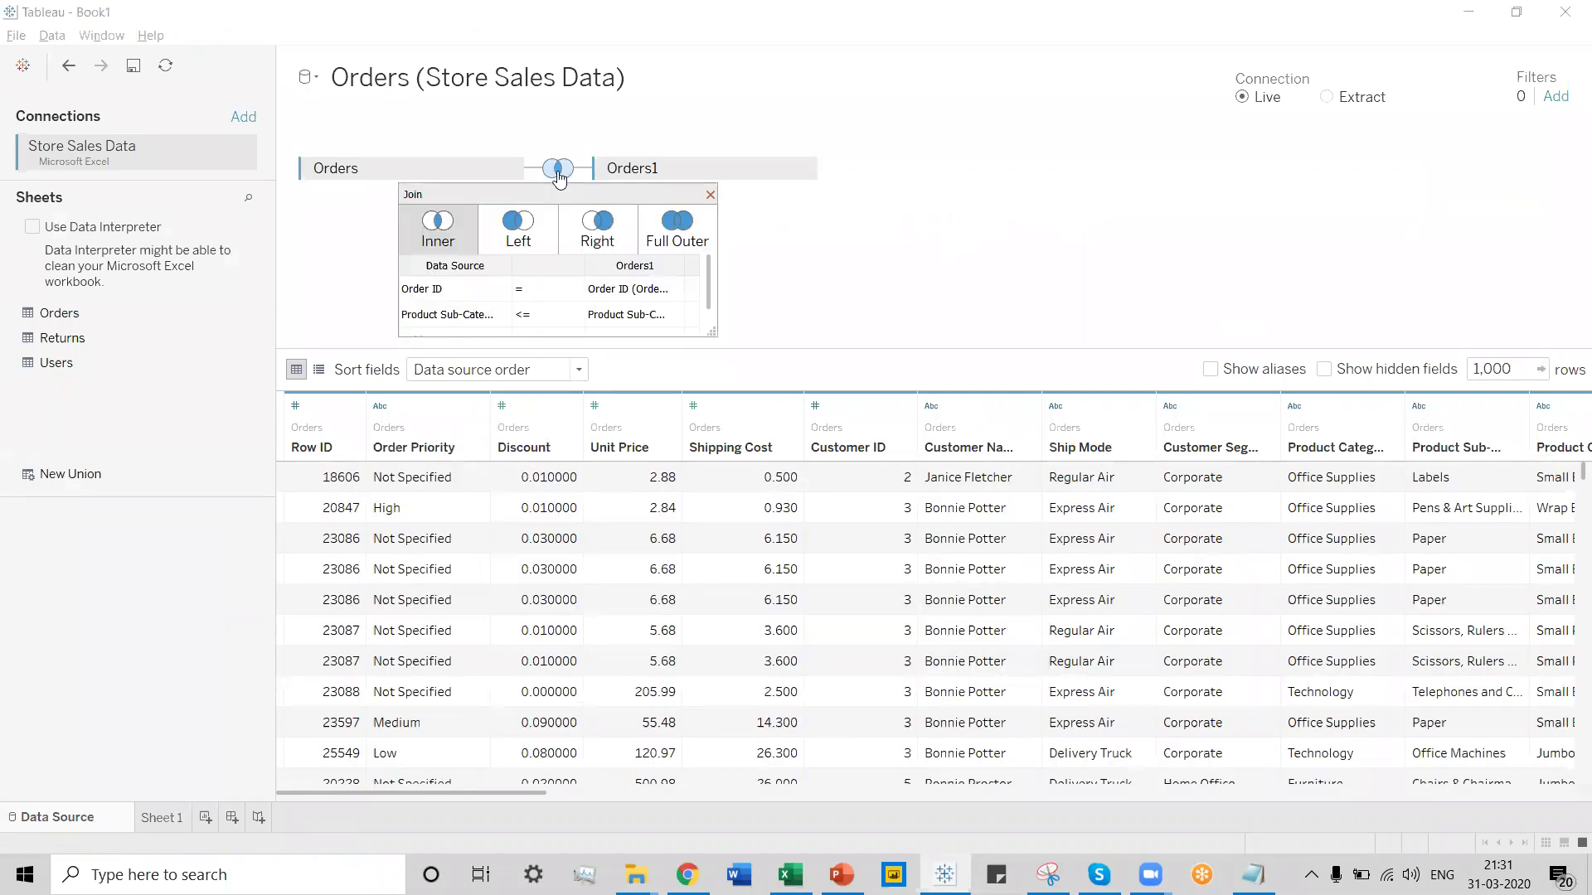
pyautogui.click(573, 318)
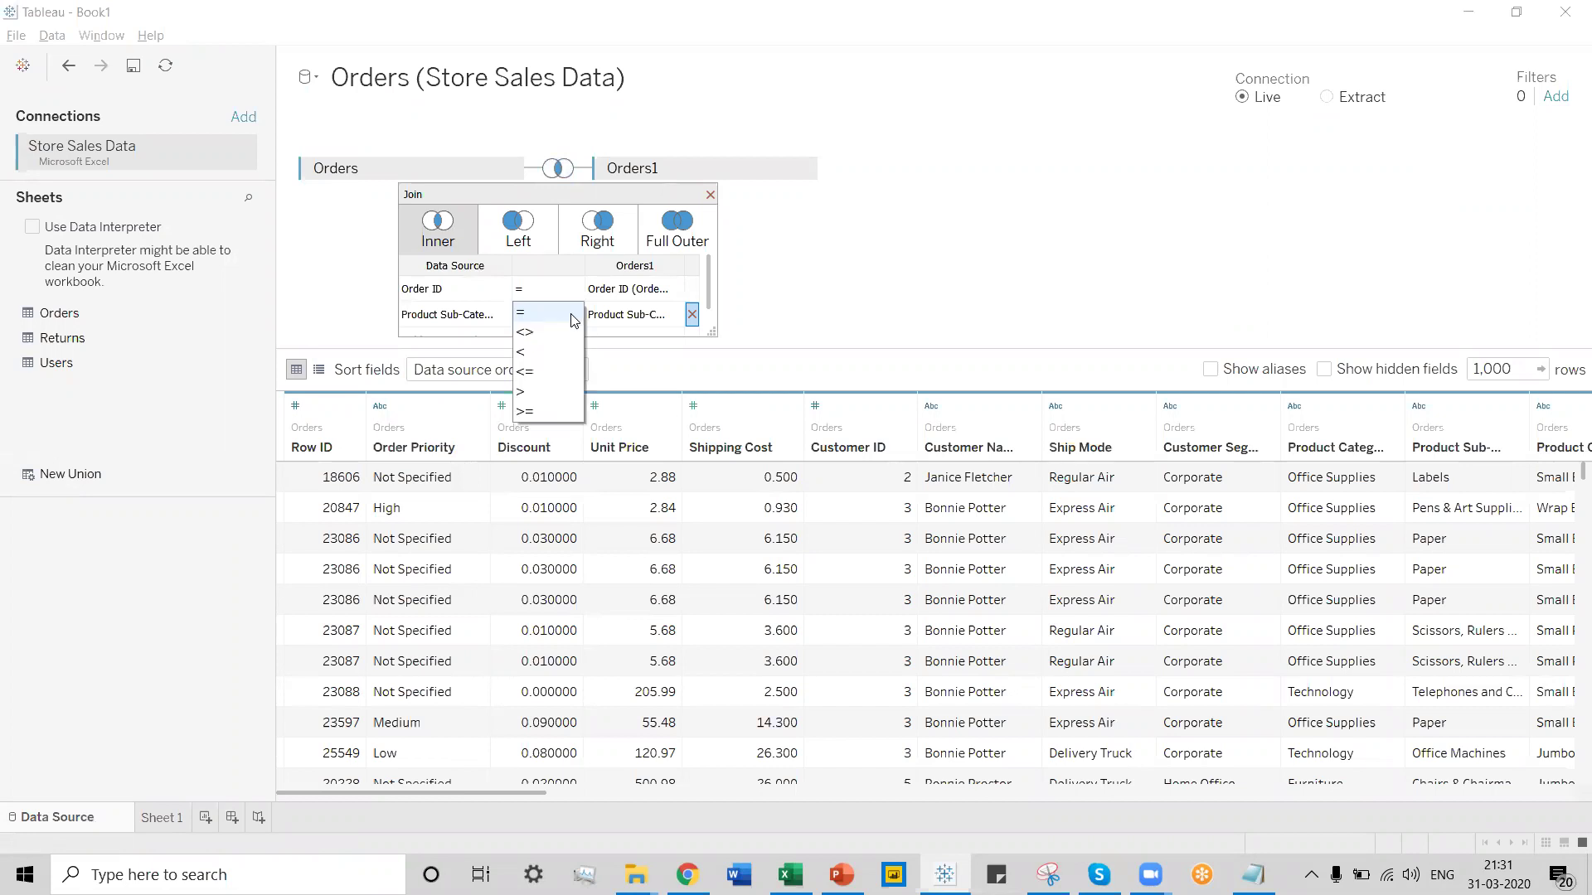
pyautogui.click(552, 370)
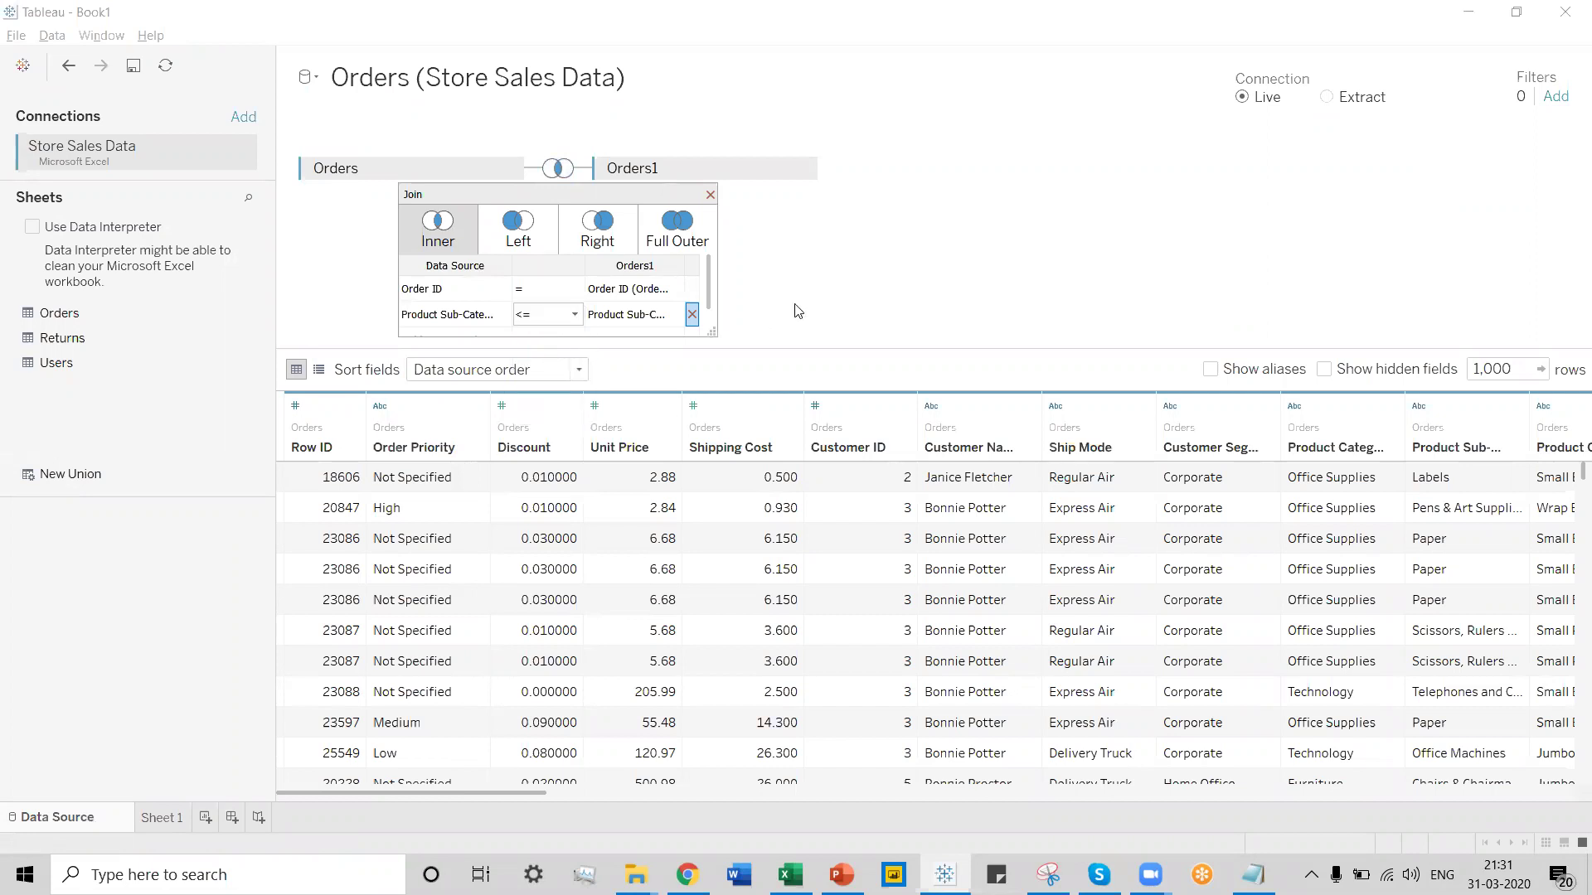
pyautogui.click(578, 320)
pyautogui.click(597, 412)
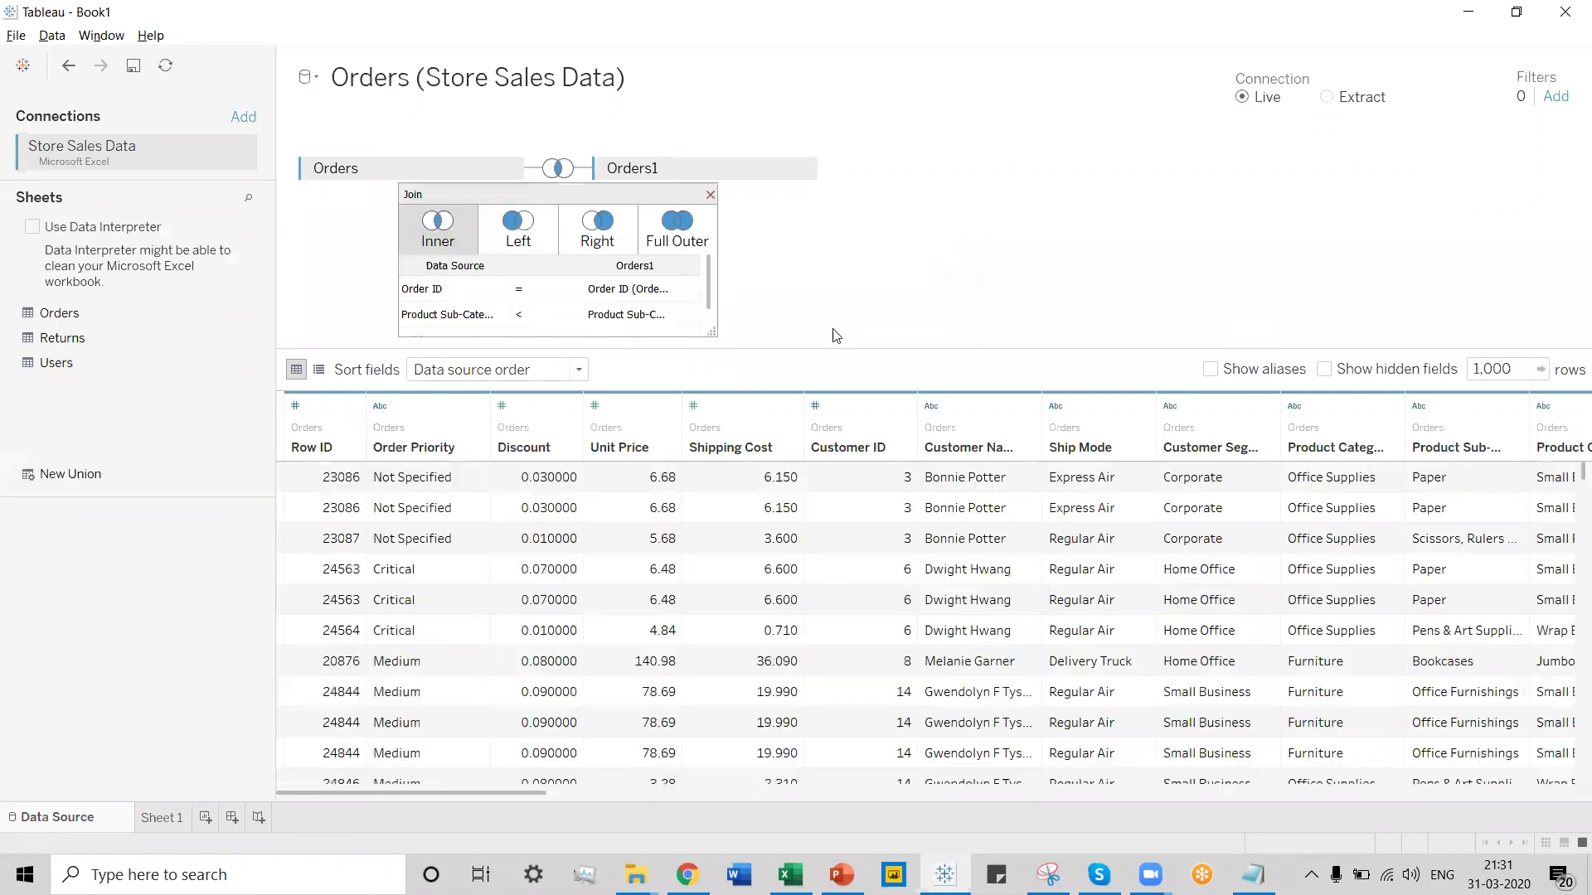
pyautogui.click(165, 823)
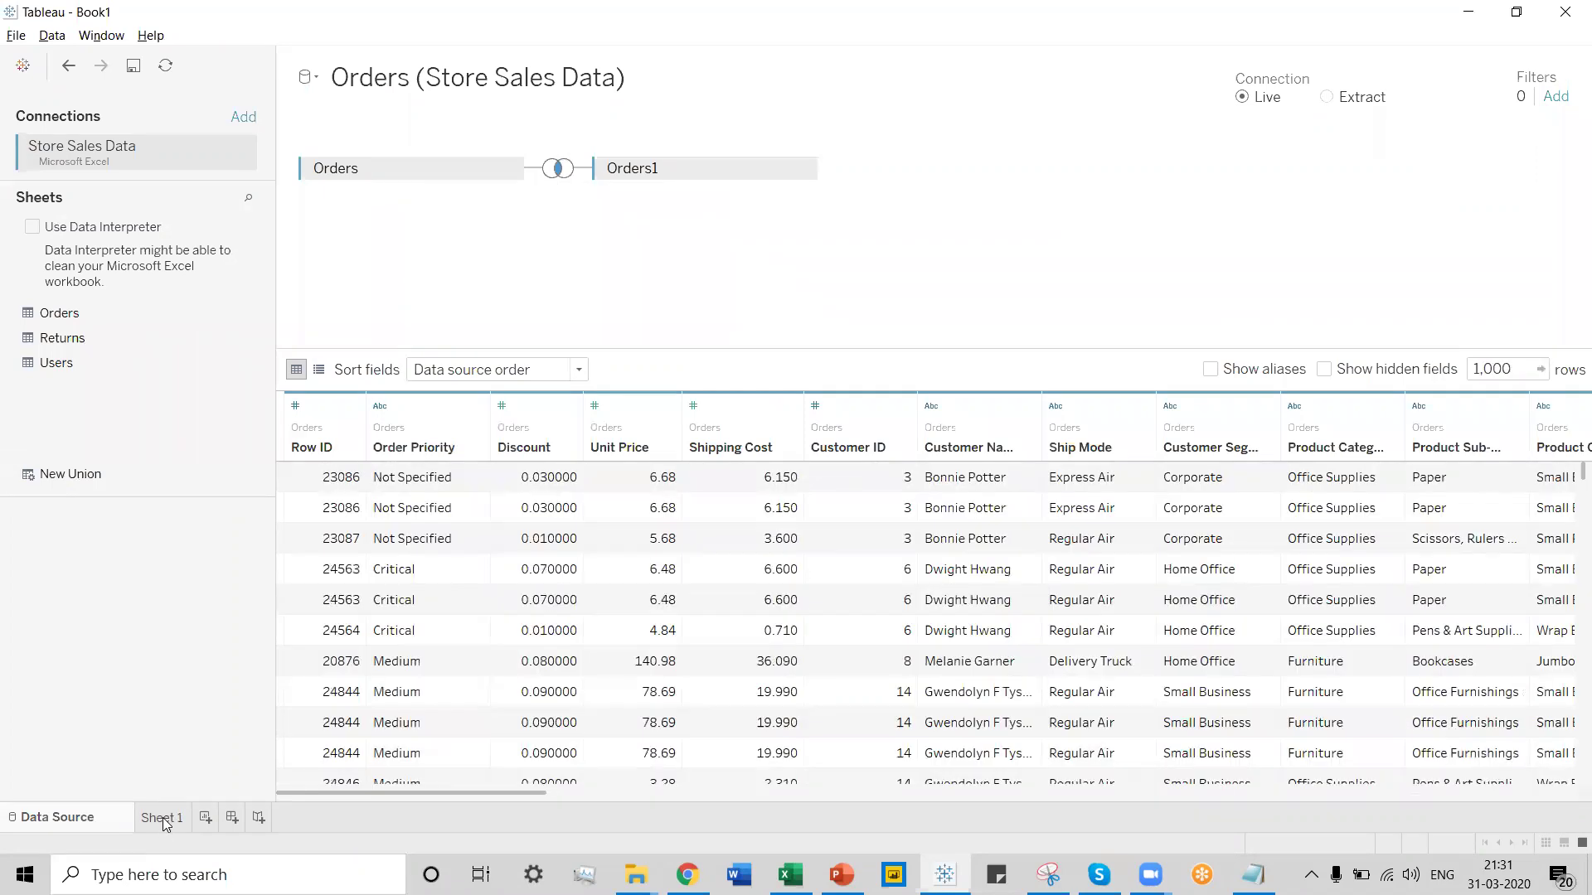
# Return to Sheet 1 and inspect several squares' tooltips in the 134-mark triangle without diagonal
pyautogui.click(165, 824)
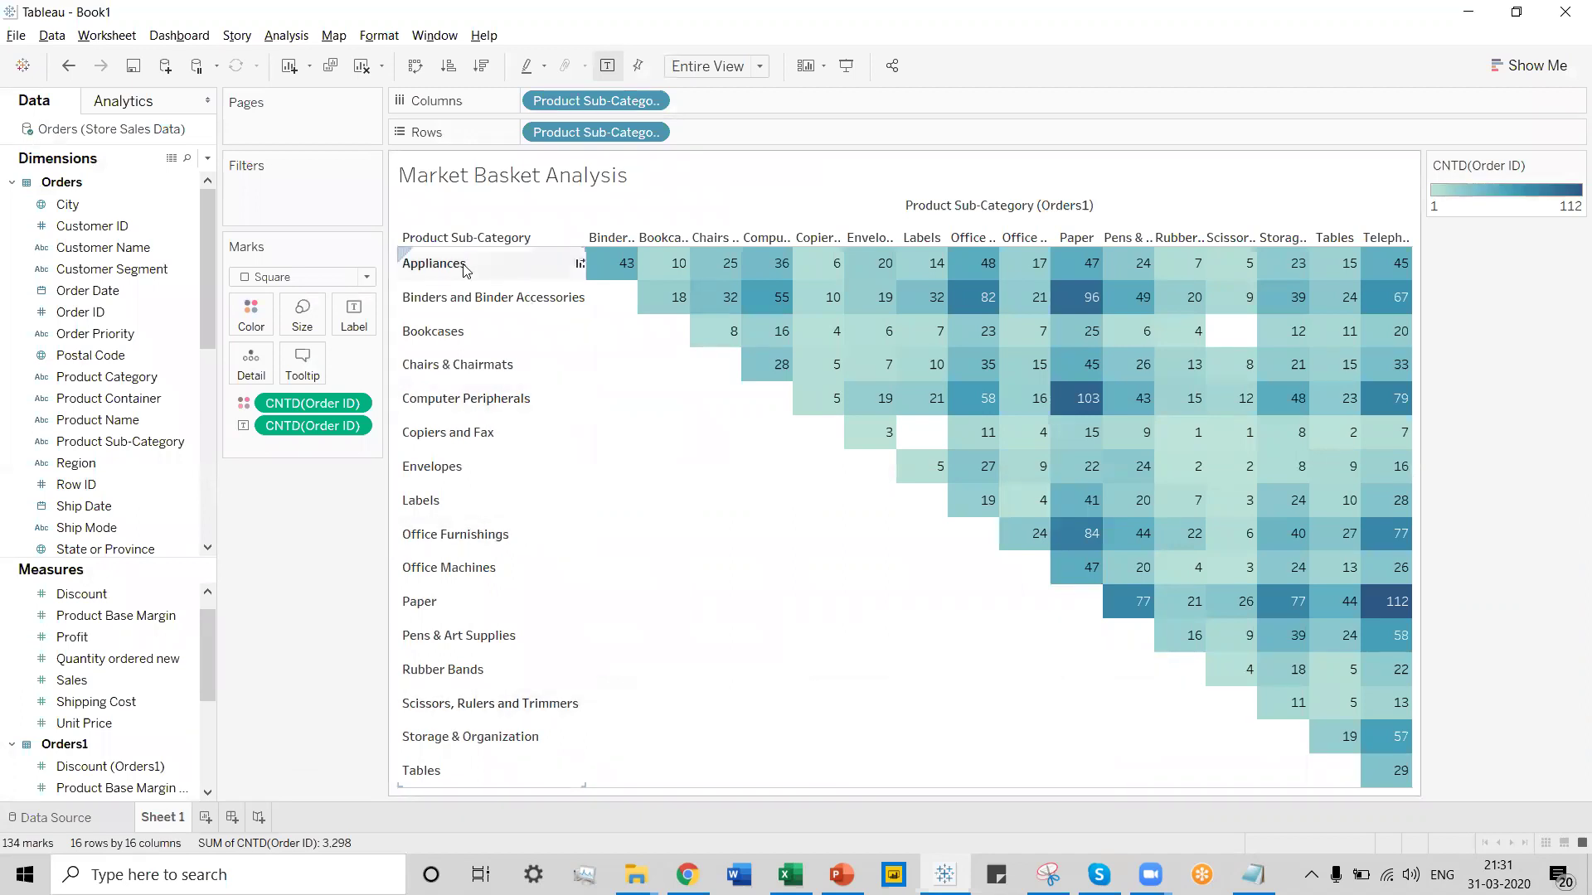
pyautogui.moveTo(631, 270)
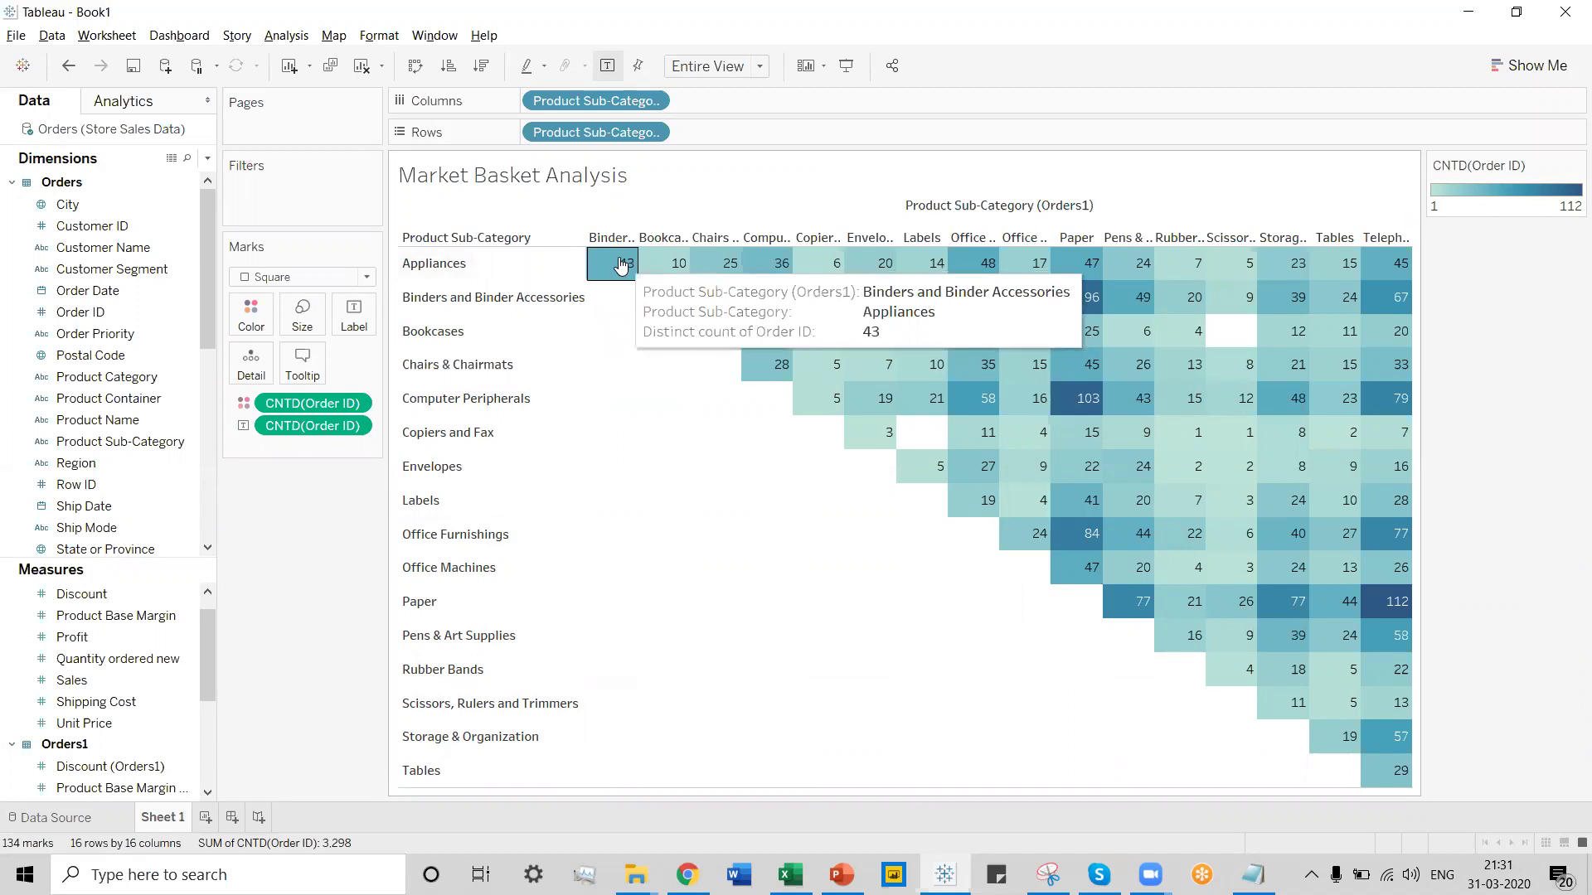
pyautogui.moveTo(1078, 314)
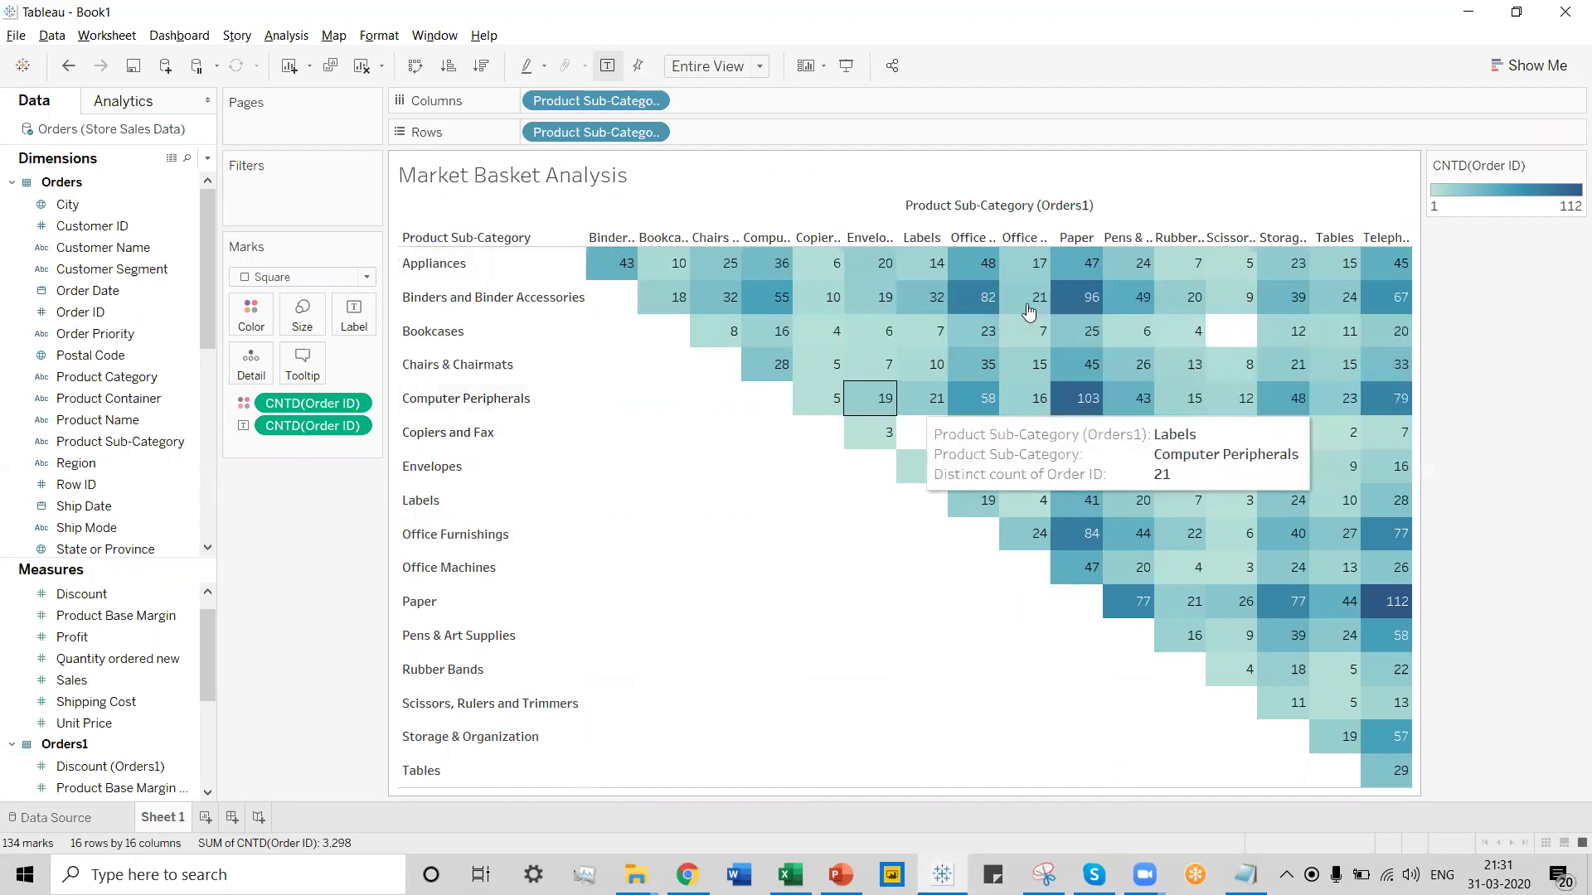
pyautogui.moveTo(1085, 403)
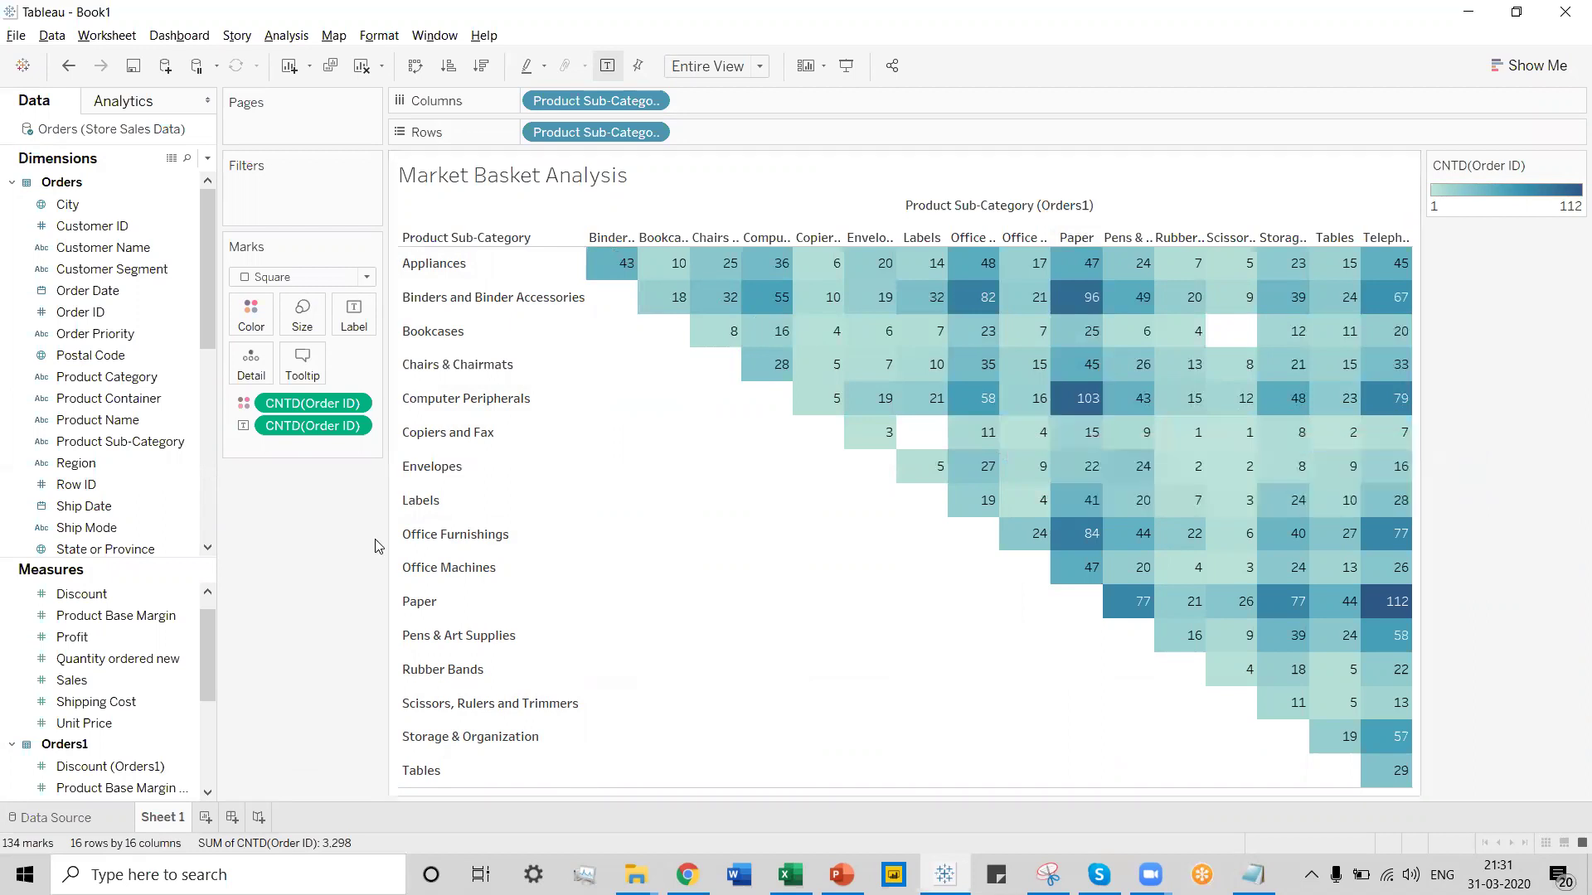
# Swap rows and columns so Telephones and Communication becomes the bottom row of a lower-left triangle
pyautogui.click(414, 67)
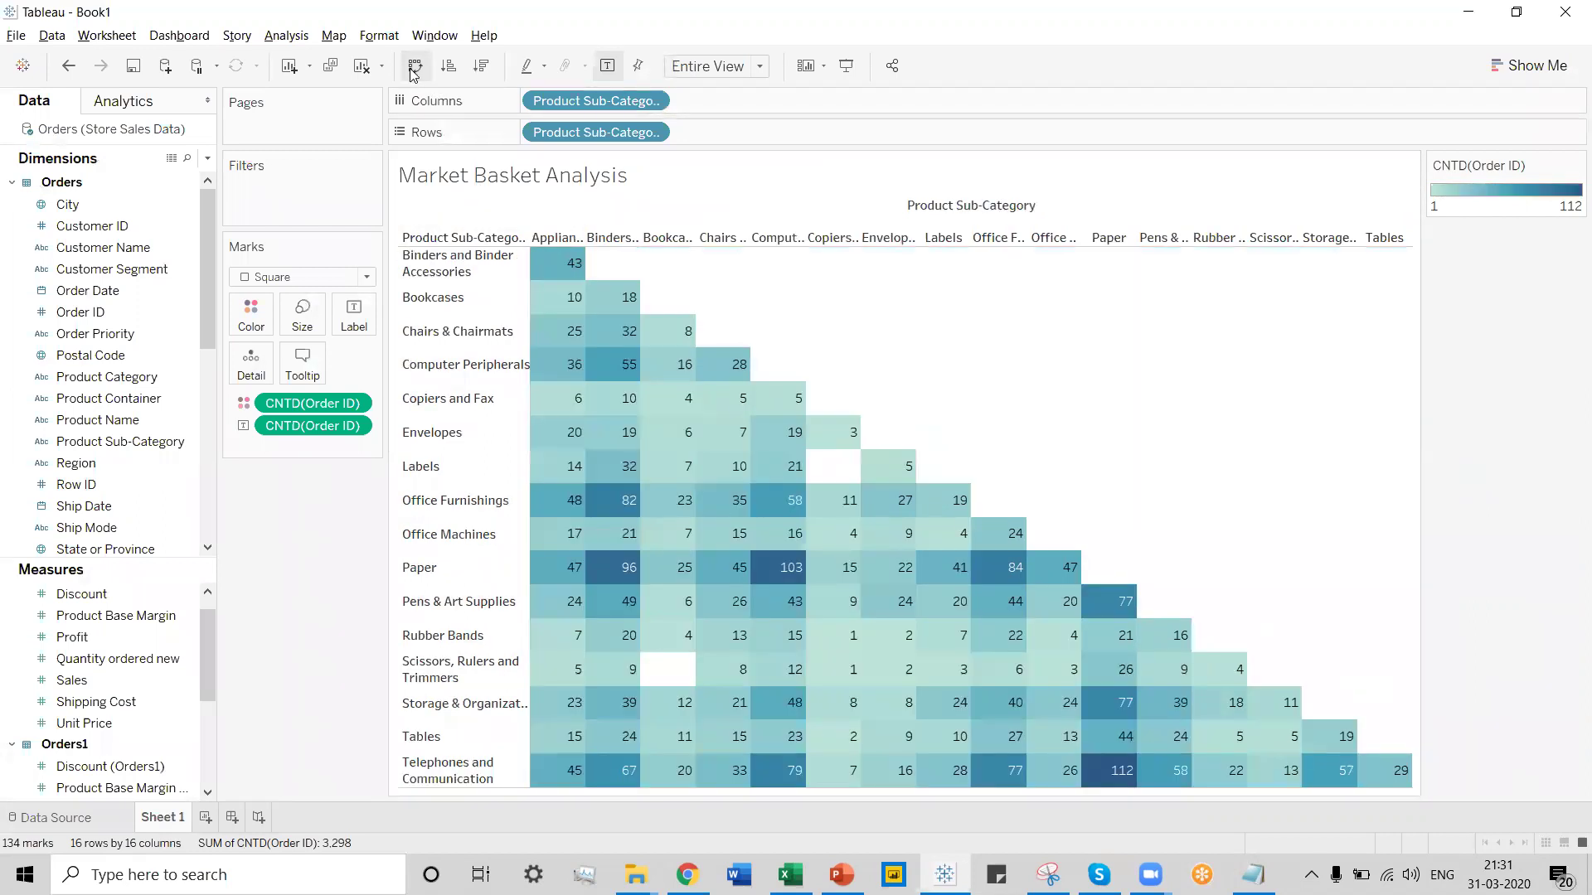